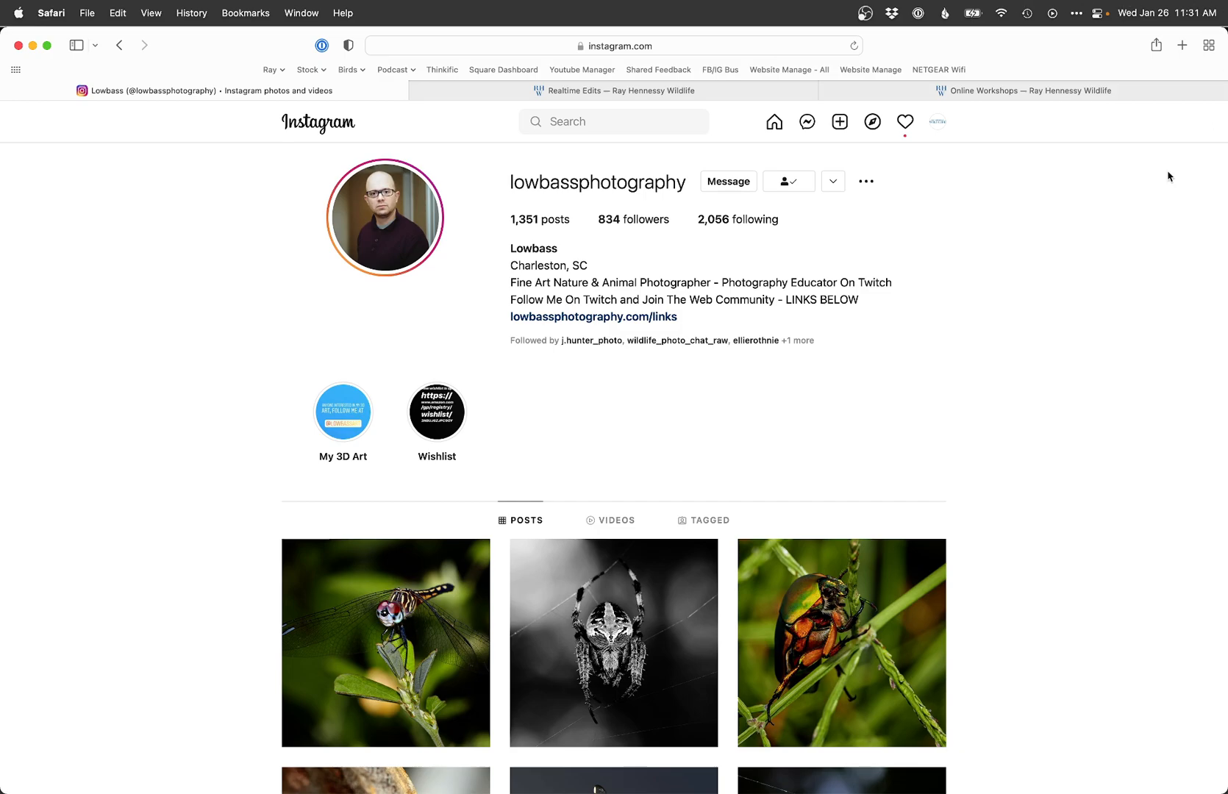
Look through the grid of insect and spider photos on the Instagram profile.
{"action": "scroll", "coordinate": [1044, 458], "scroll_direction": "down", "scroll_amount": 5}
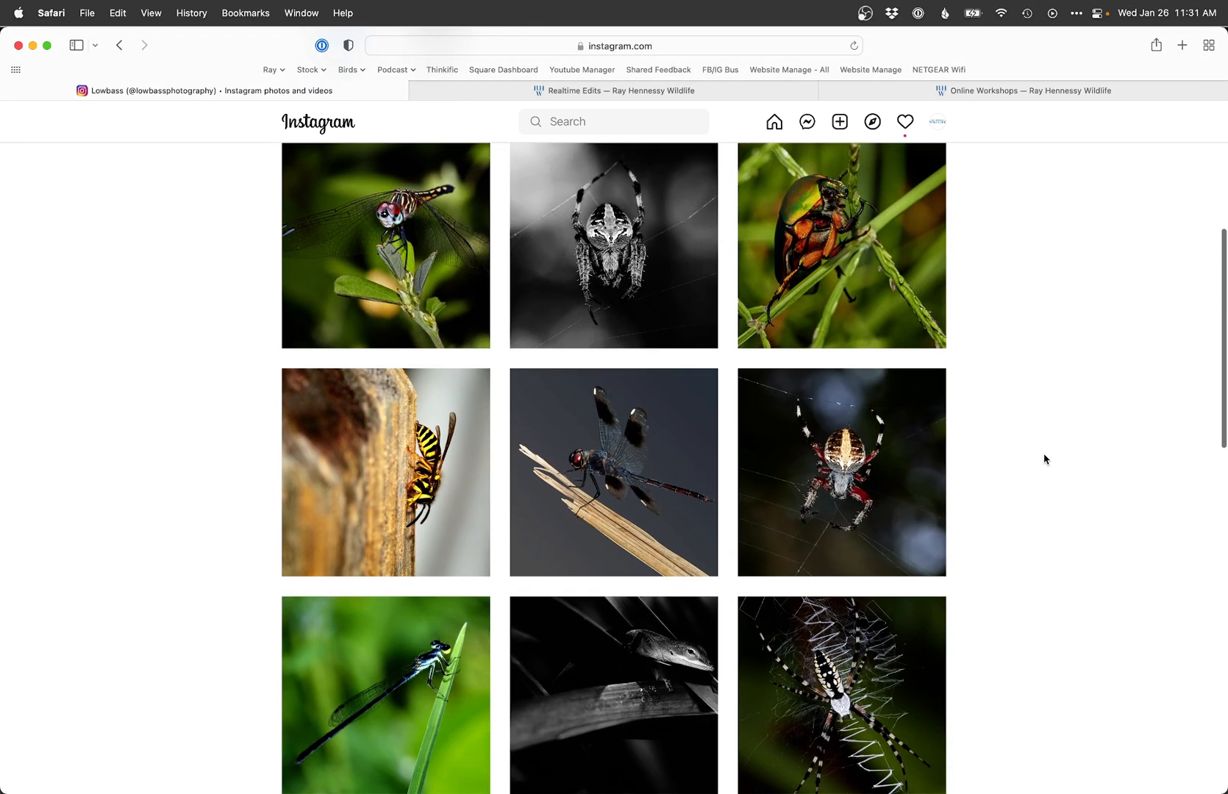
{"action": "scroll", "coordinate": [1044, 459], "scroll_direction": "down", "scroll_amount": 10}
{"action": "scroll", "coordinate": [1044, 458], "scroll_direction": "down", "scroll_amount": 2}
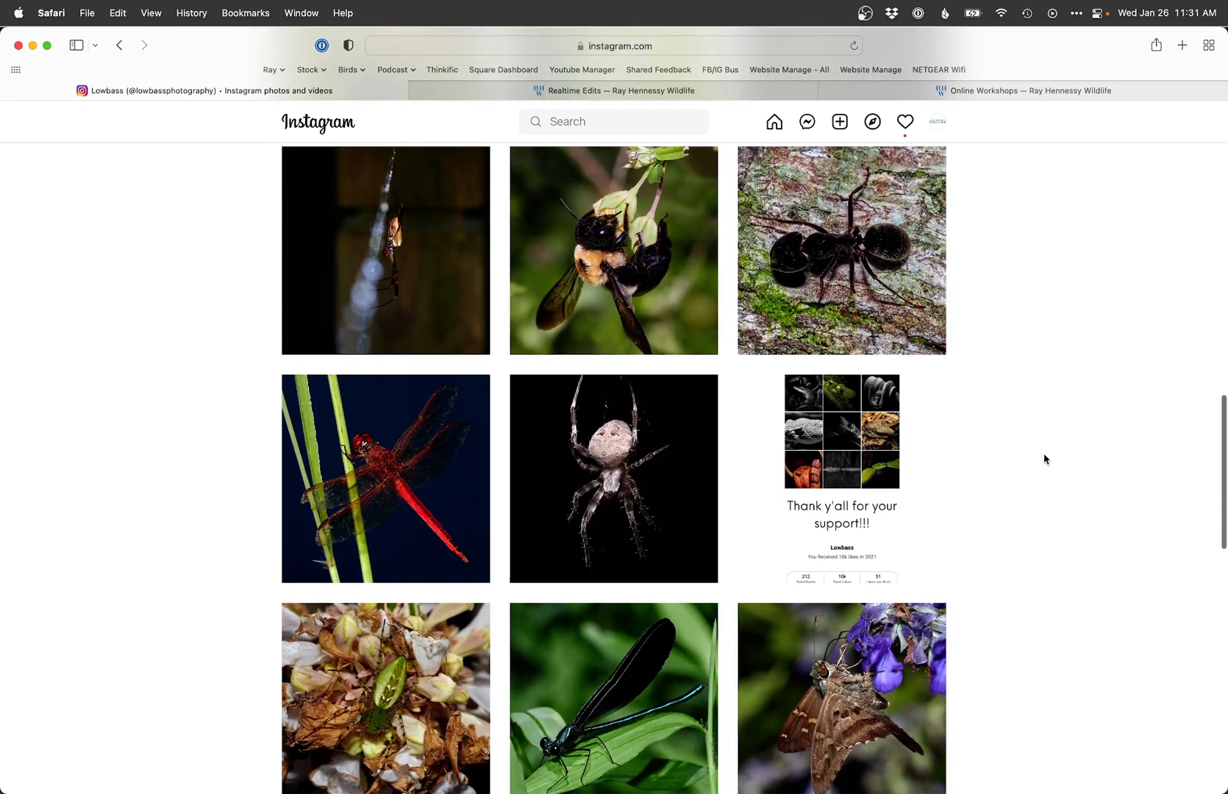
{"action": "scroll", "coordinate": [1044, 458], "scroll_direction": "up", "scroll_amount": 17}
Switch to Lightroom Classic, inspect the fly at 100%, and show the photo's exposure information overlay.
{"action": "key", "text": "super+Tab"}
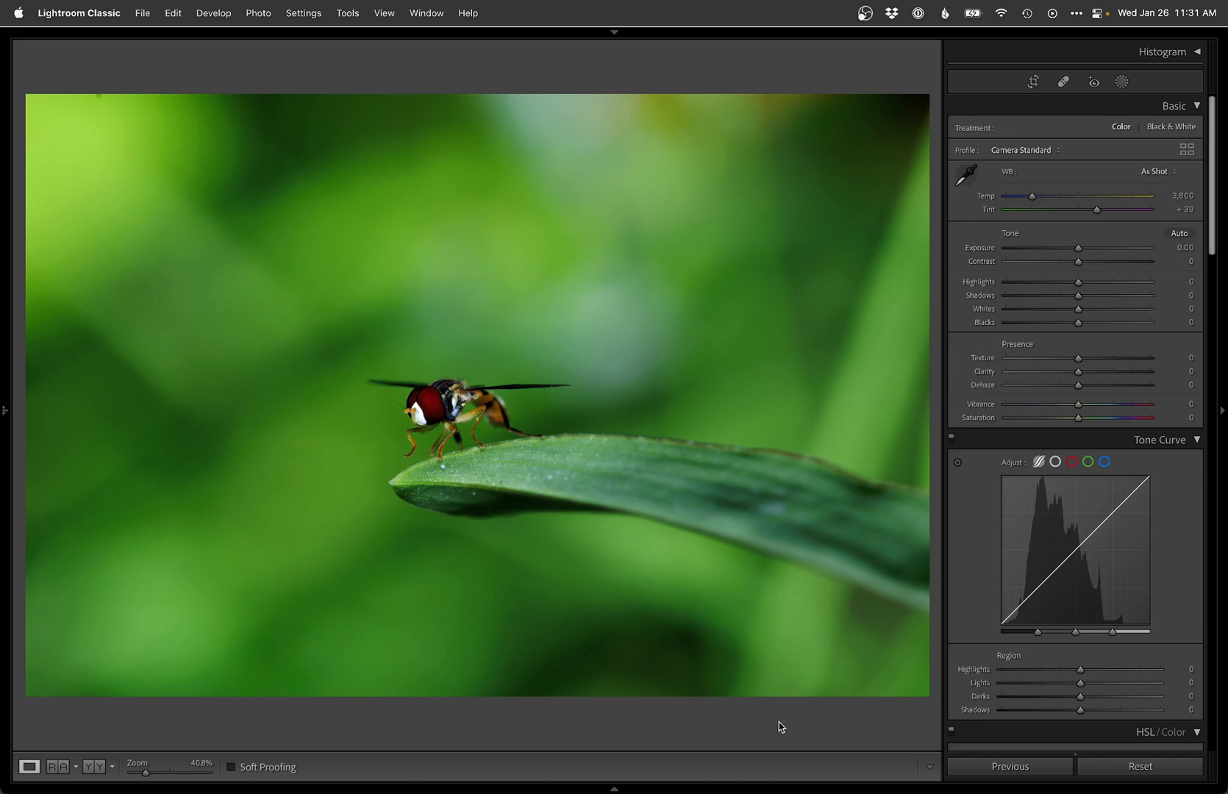
{"action": "left_click", "coordinate": [441, 417]}
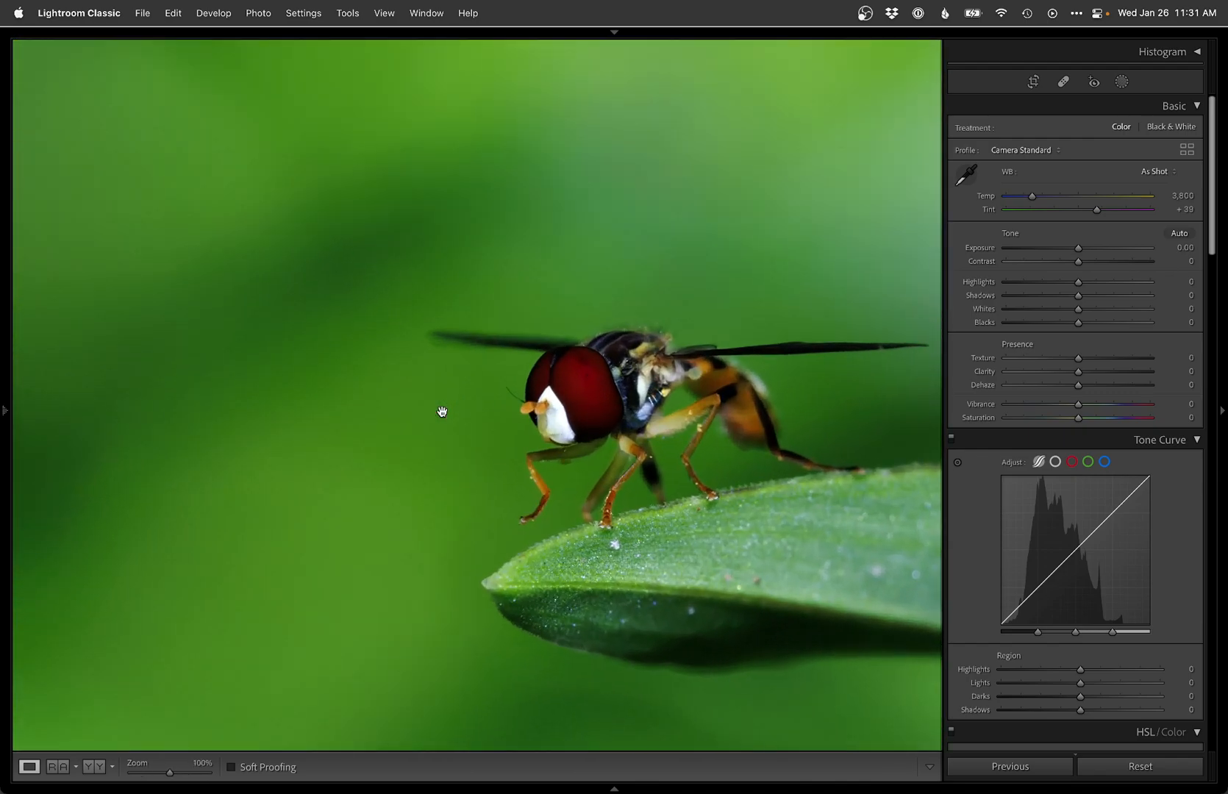
{"action": "left_click", "coordinate": [681, 494]}
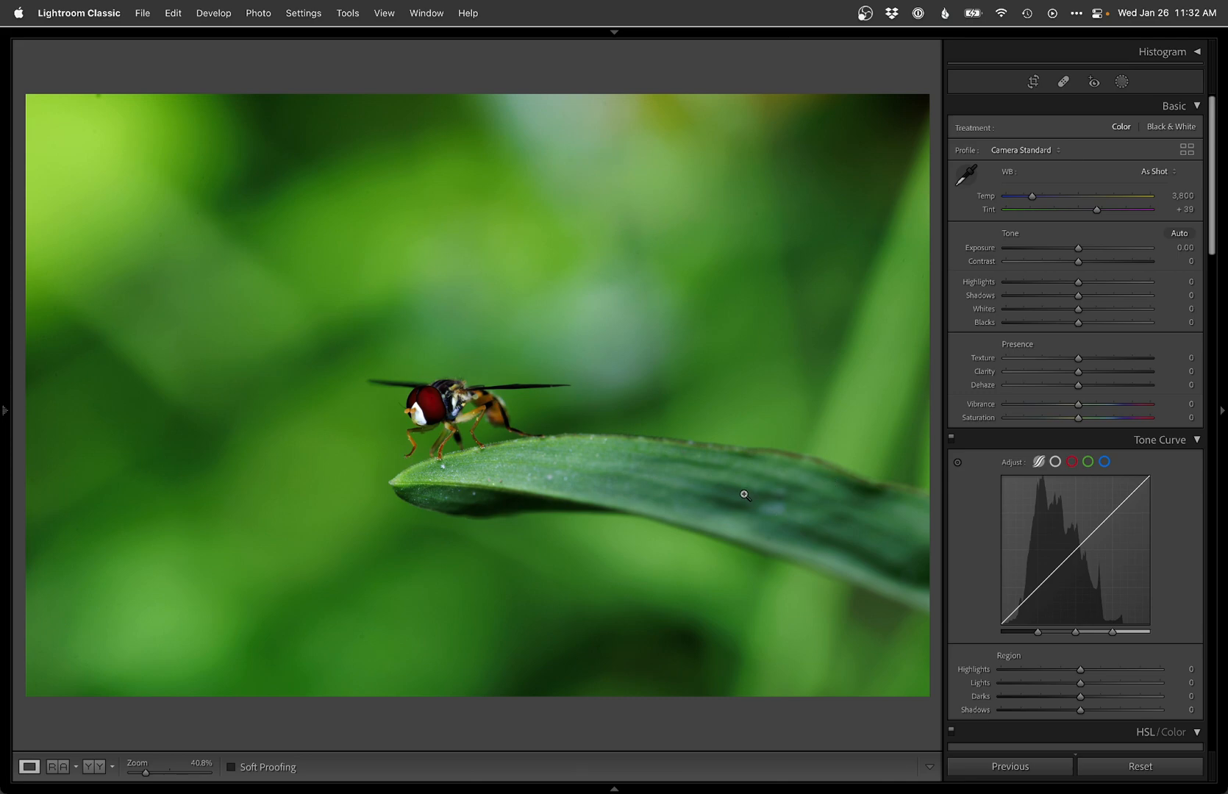
{"action": "key", "text": "i"}
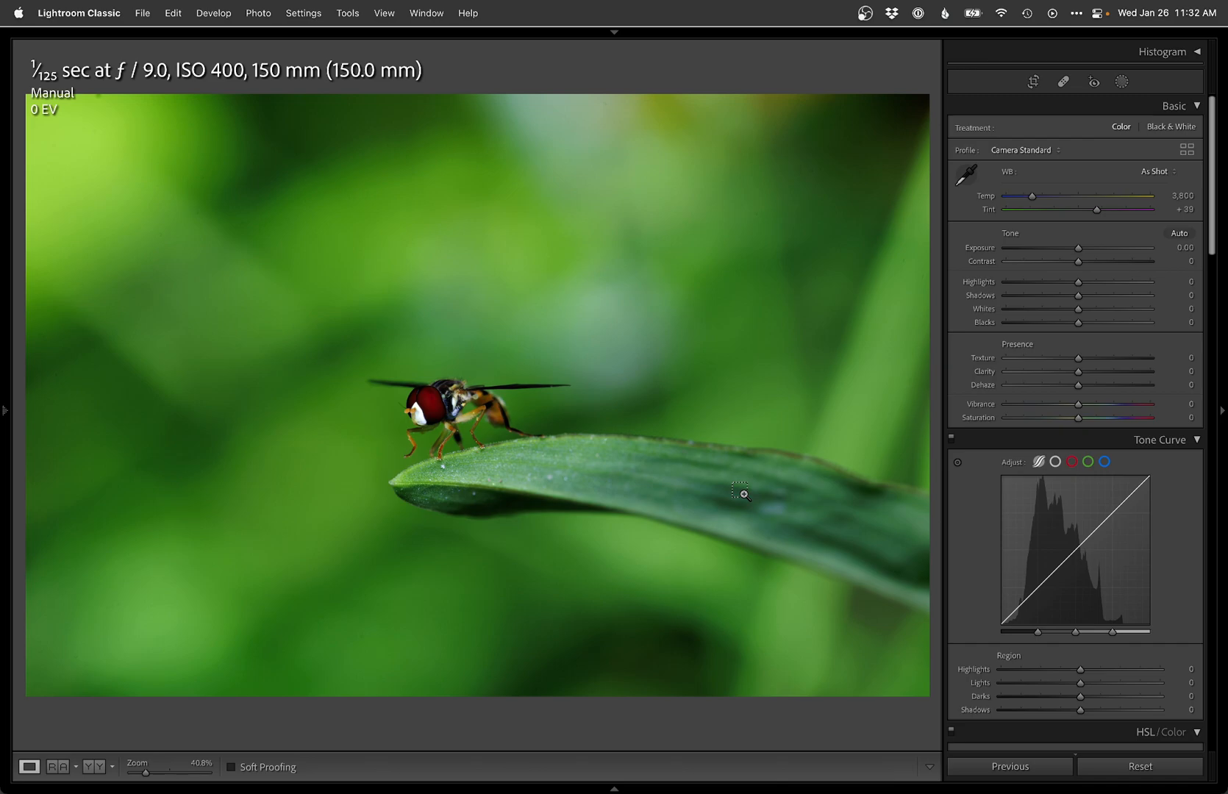
Crop the photo in its original aspect ratio, rotated to 5.41°, and shift the framing so the fly sits slightly lower.
{"action": "key", "text": "r"}
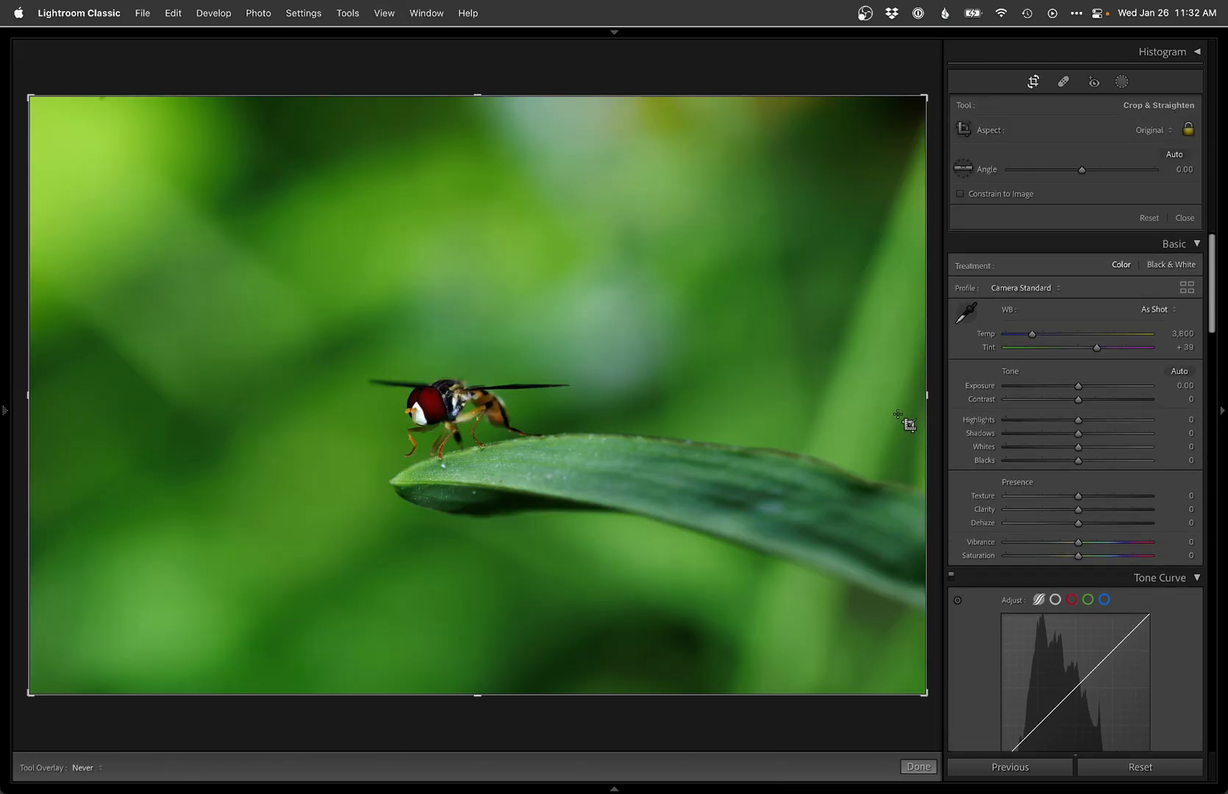
{"action": "left_click_drag", "start_coordinate": [925, 403], "coordinate": [894, 393]}
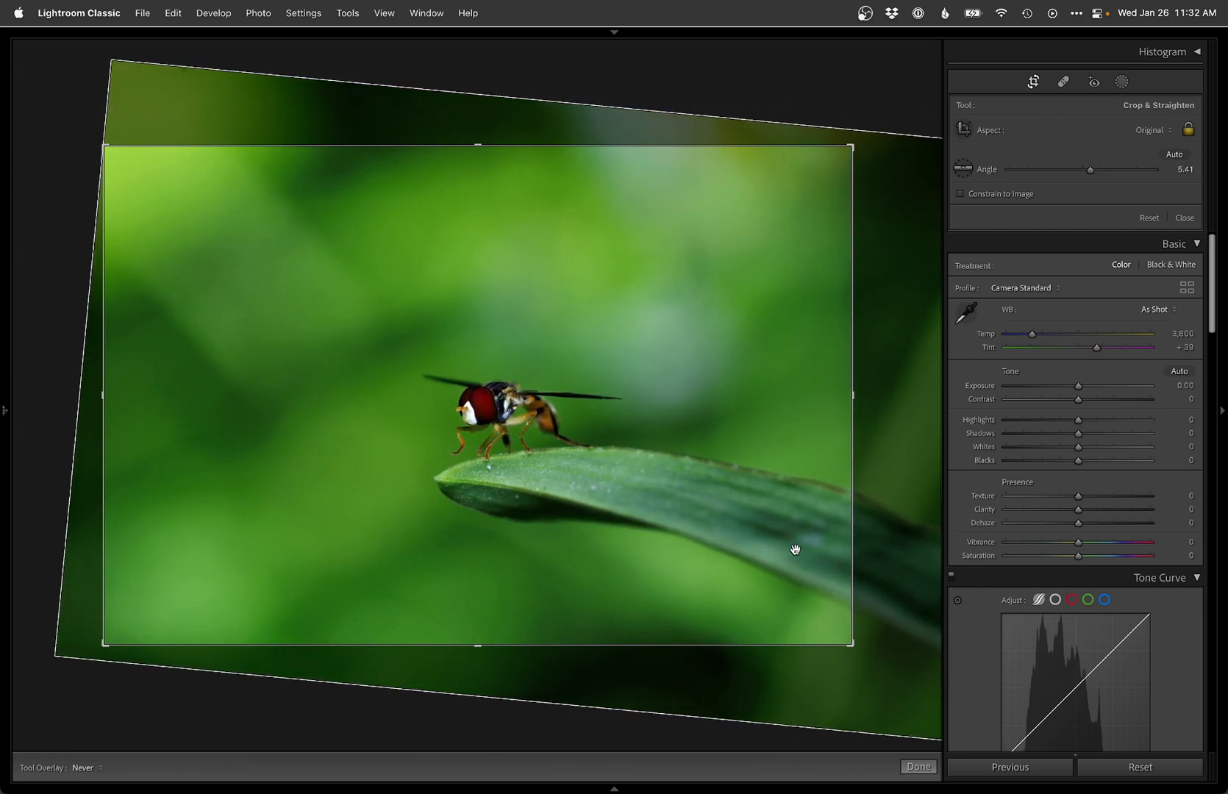
{"action": "left_click_drag", "start_coordinate": [666, 494], "coordinate": [666, 510]}
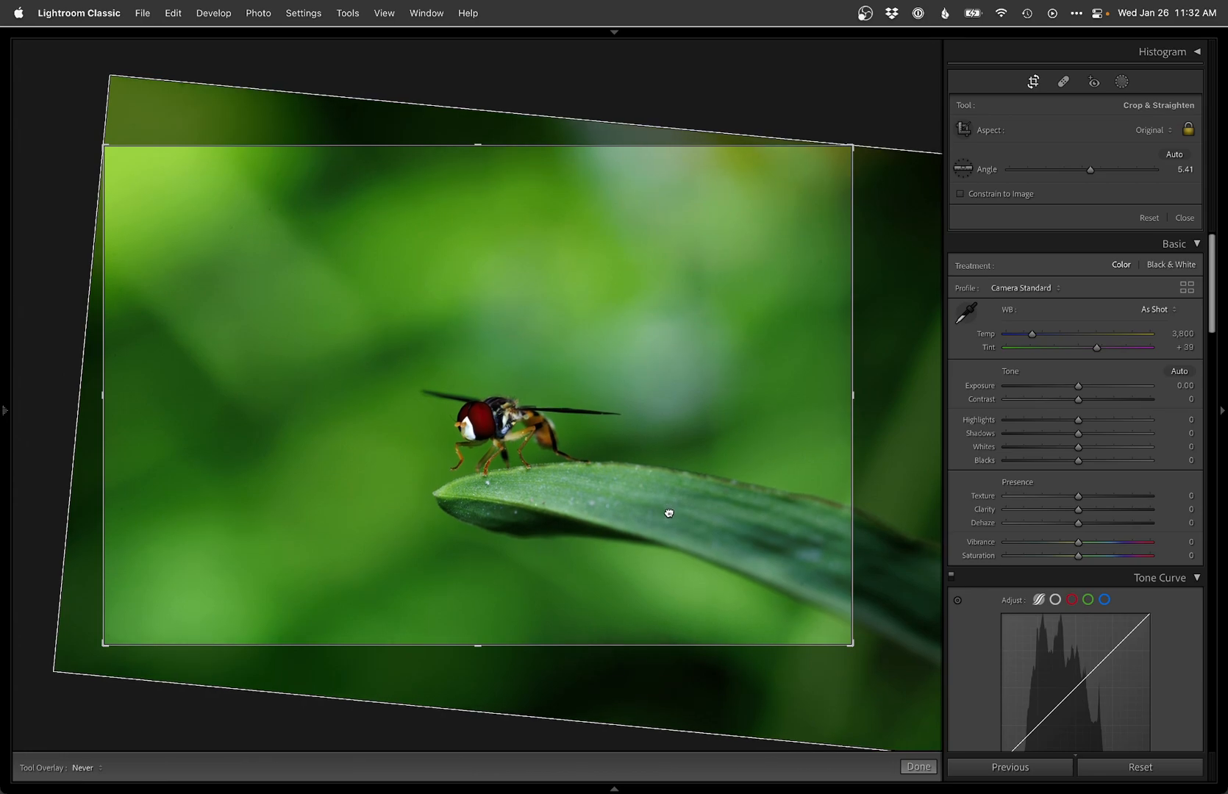
{"action": "key", "text": "Return"}
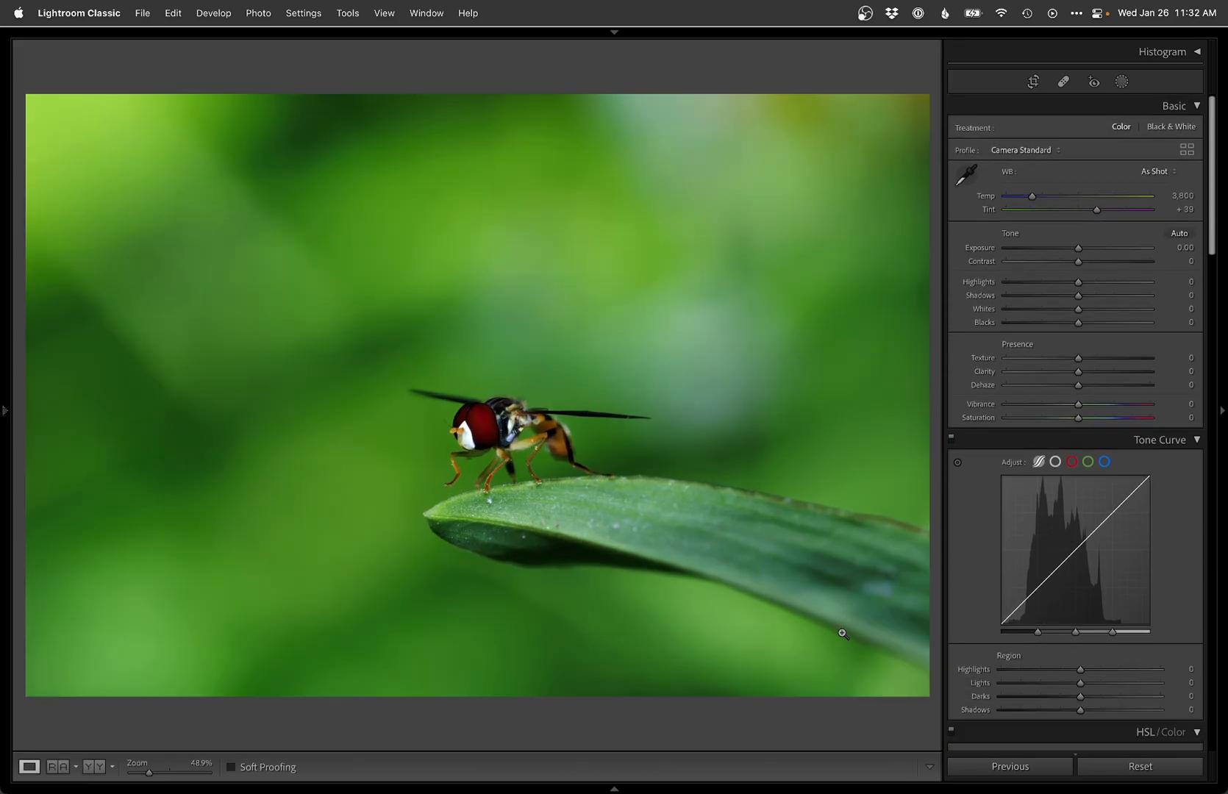
Tighten the crop slightly from the right edge, keeping the original aspect ratio and angle.
{"action": "key", "text": "r"}
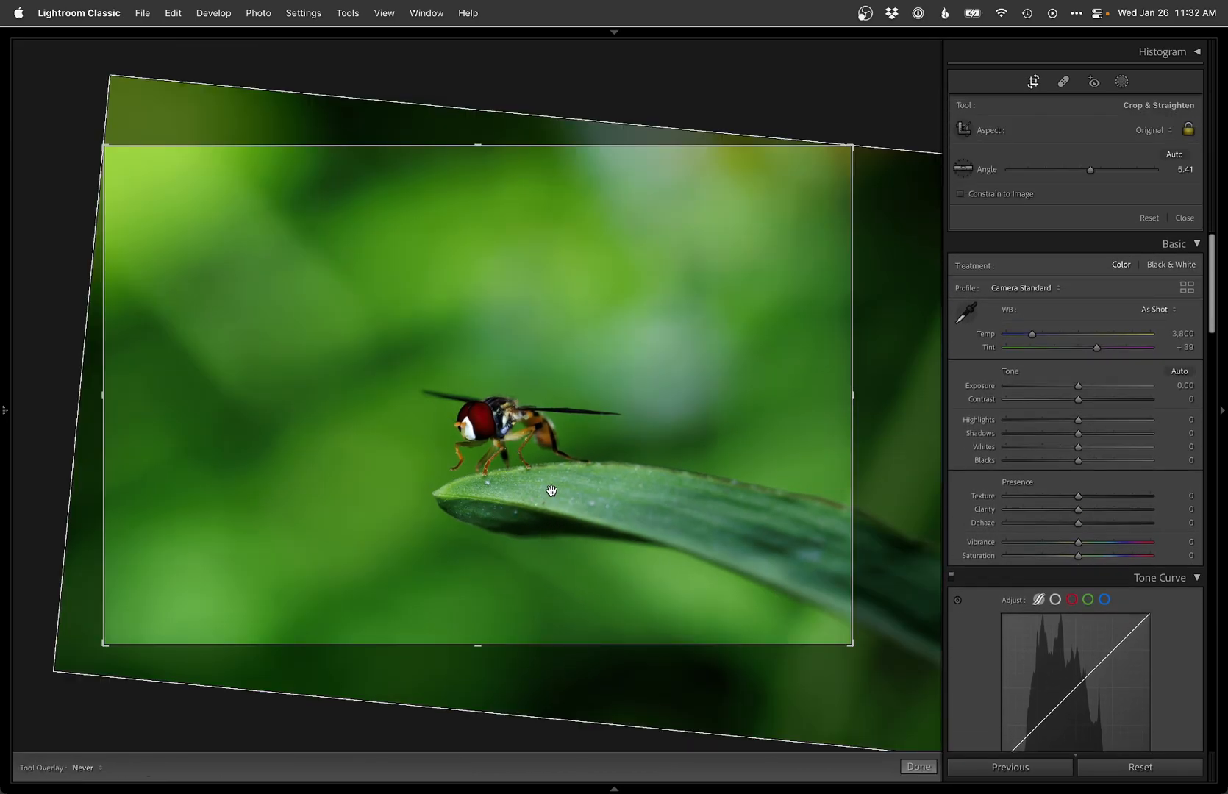
{"action": "key", "text": "h"}
{"action": "key", "text": "o"}
{"action": "key", "text": "o"}
{"action": "key", "text": "h"}
{"action": "left_click_drag", "start_coordinate": [848, 399], "coordinate": [823, 394]}
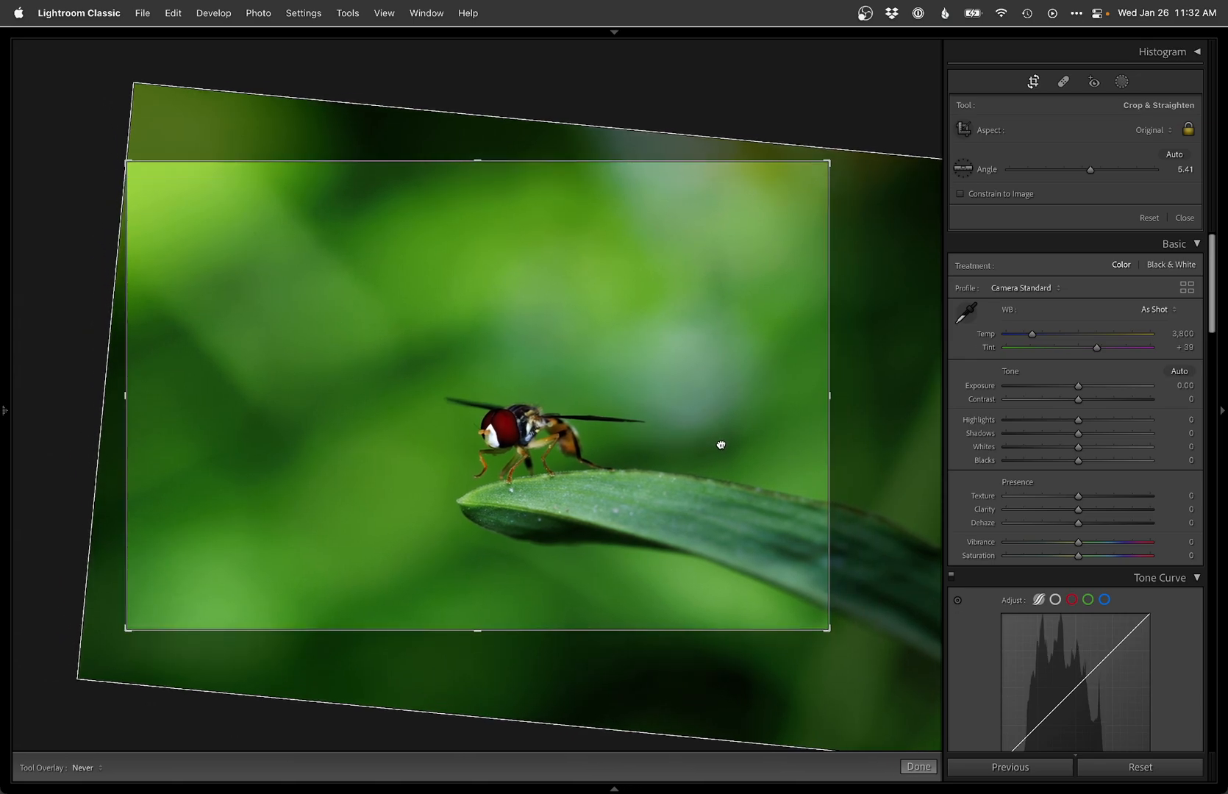
{"action": "key", "text": "Return"}
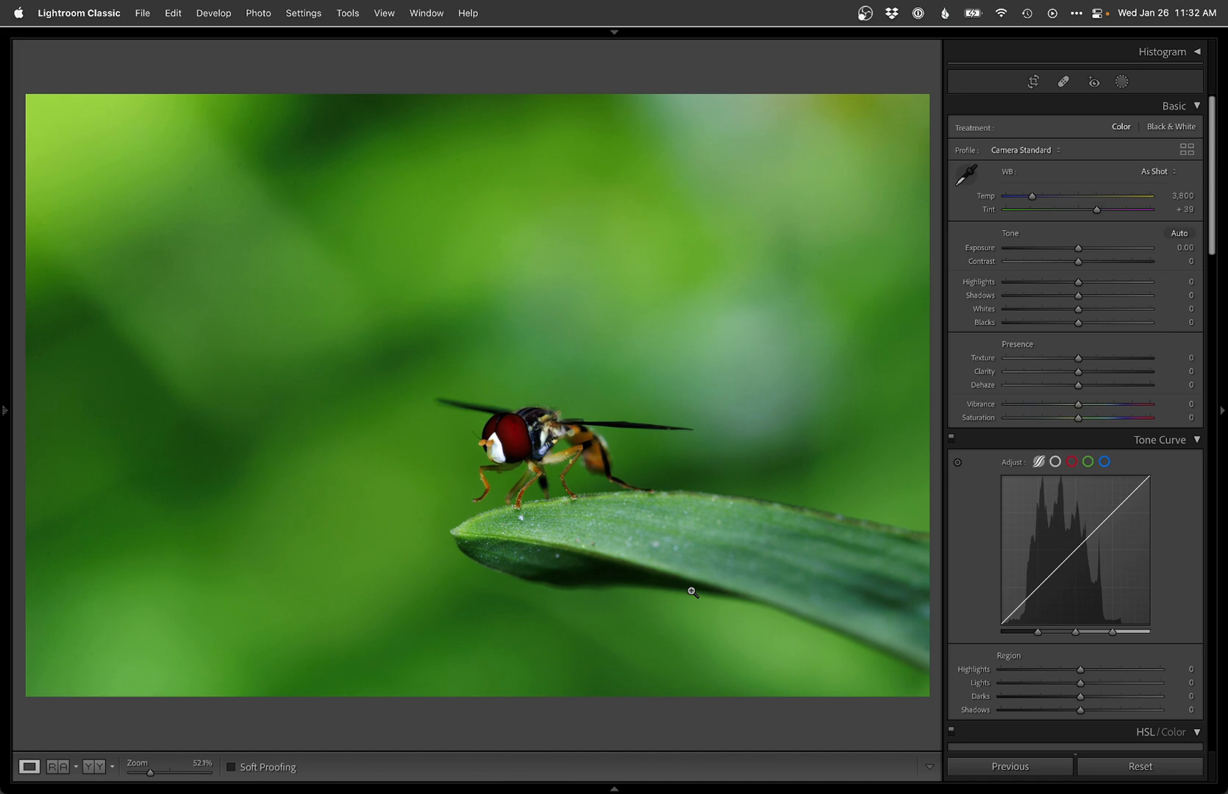
Set the basic tone to Exposure +0.20, Highlights -40, Shadows +80 and Blacks -30.
{"action": "key", "text": "plus"}
{"action": "key", "text": "plus"}
{"action": "key", "text": "minus"}
{"action": "key", "text": "minus"}
{"action": "key", "text": "minus"}
{"action": "key", "text": "minus"}
{"action": "key", "text": "plus"}
{"action": "key", "text": "plus"}
{"action": "key", "text": "plus"}
{"action": "key", "text": "plus"}
{"action": "key", "text": "plus"}
{"action": "key", "text": "plus"}
{"action": "key", "text": "plus"}
{"action": "key", "text": "plus"}
{"action": "key", "text": "period"}
{"action": "key", "text": "period"}
{"action": "key", "text": "minus"}
{"action": "key", "text": "minus"}
{"action": "key", "text": "minus"}
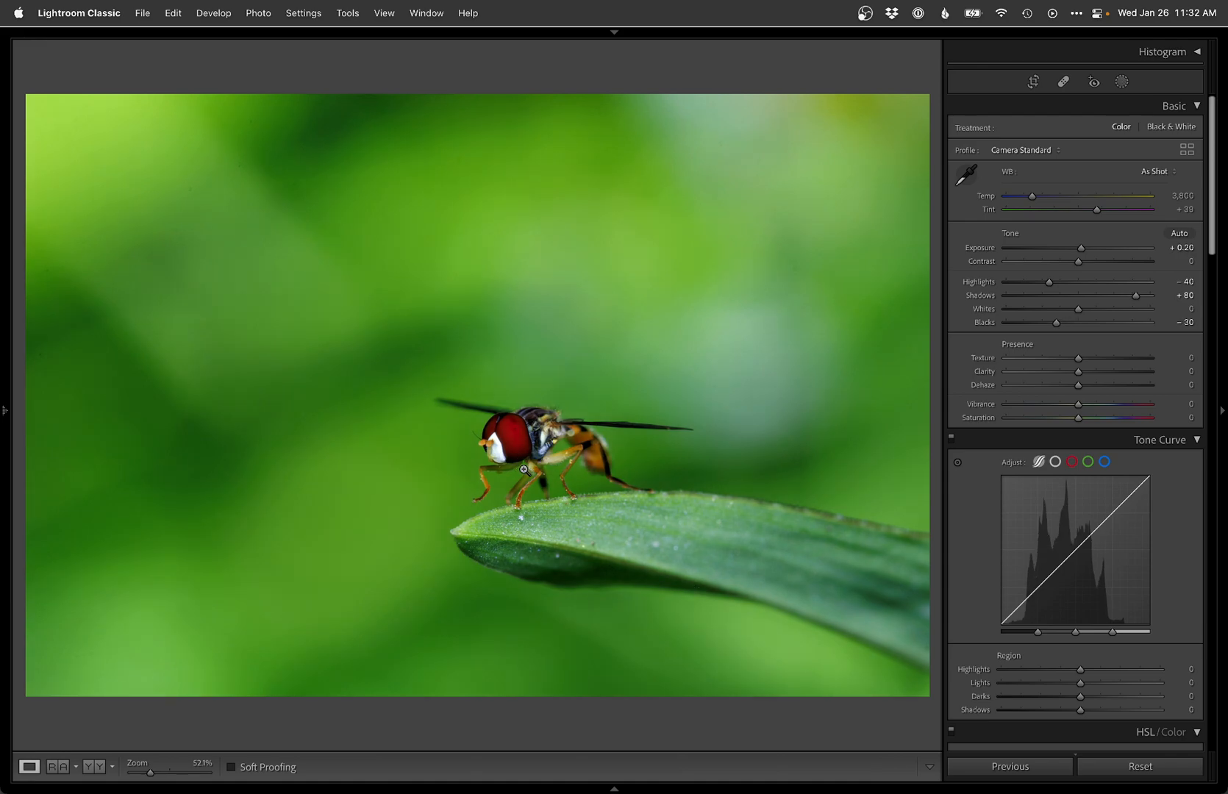
Open the photo in Photoshop for editing and choose a soft round brush of about 597 px for the Retouch layer.
{"action": "key", "text": "super+e"}
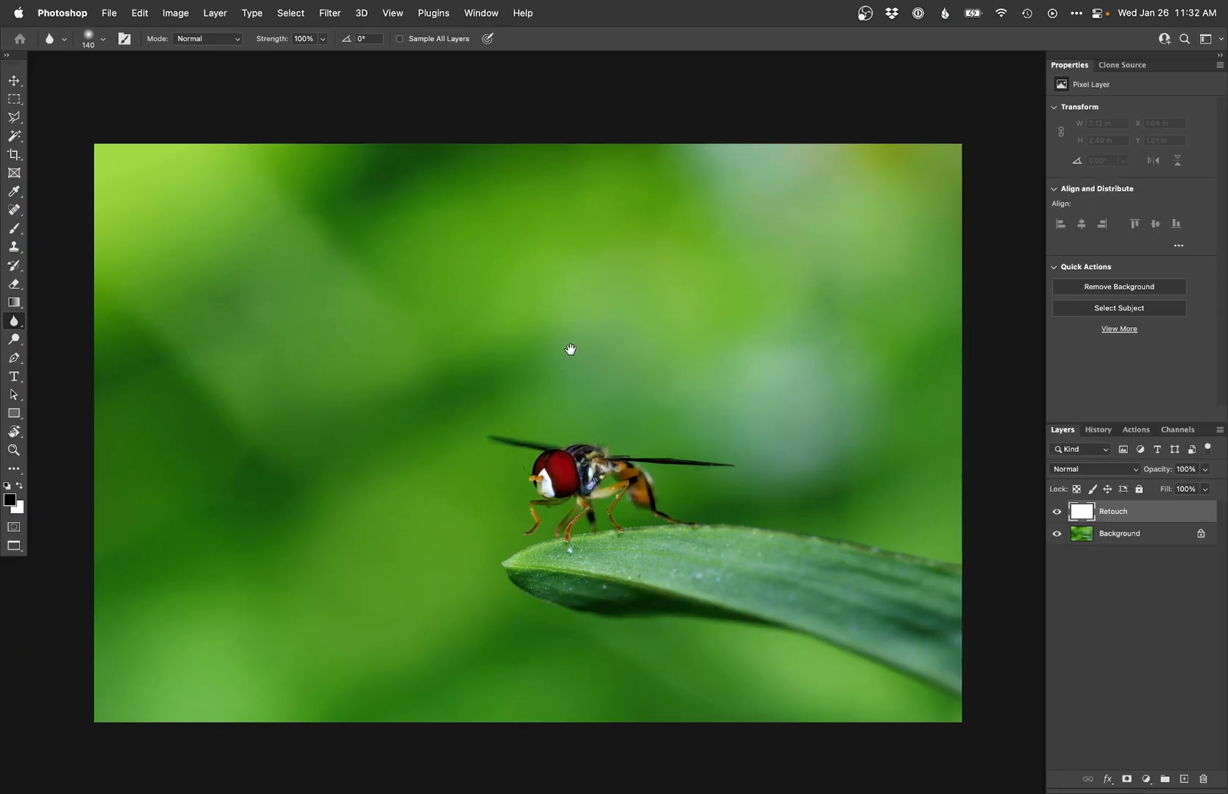
{"action": "key", "text": "b"}
{"action": "right_click", "coordinate": [622, 460]}
{"action": "left_click", "coordinate": [557, 426]}
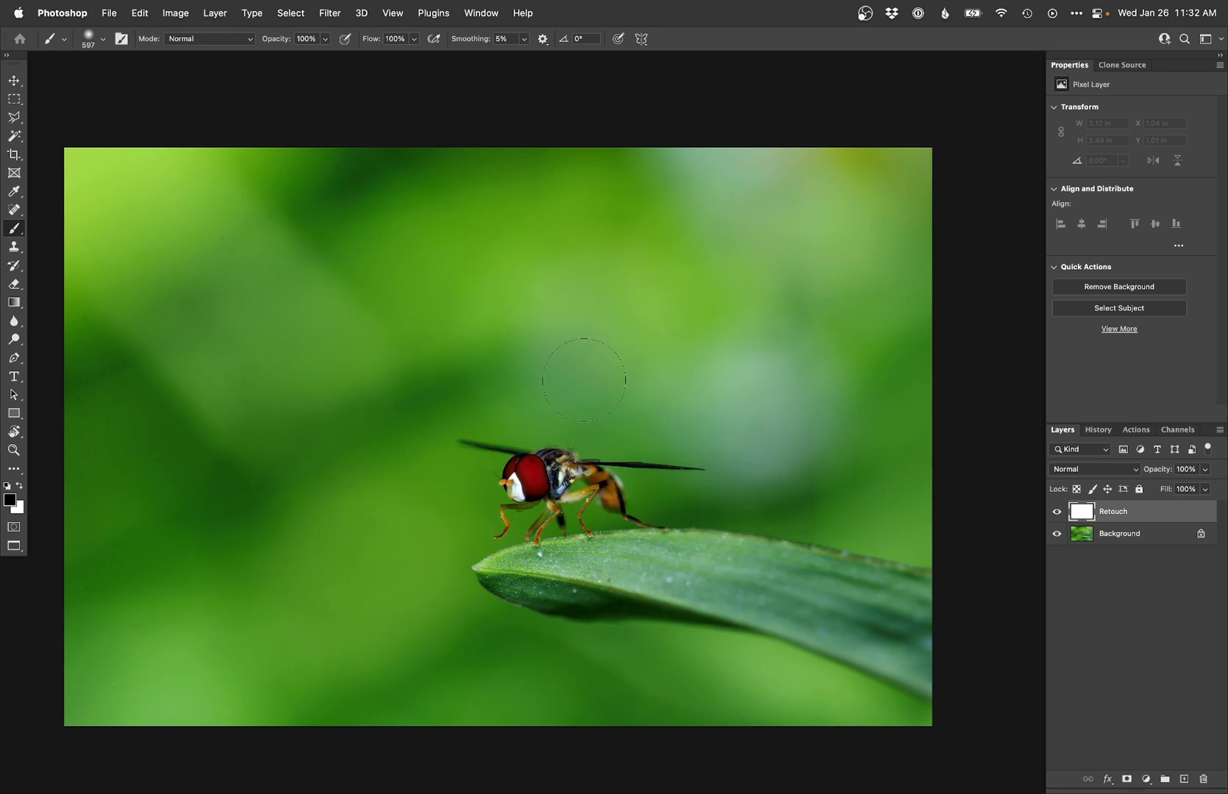
Paint sampled background greens over the grayish patch above the fly on the Retouch layer.
{"action": "left_click", "coordinate": [489, 282], "text": "alt"}
{"action": "left_click_drag", "start_coordinate": [488, 282], "coordinate": [677, 373]}
{"action": "left_click_drag", "start_coordinate": [562, 355], "coordinate": [491, 319]}
{"action": "left_click", "coordinate": [464, 368], "text": "alt"}
{"action": "left_click_drag", "start_coordinate": [466, 380], "coordinate": [588, 382]}
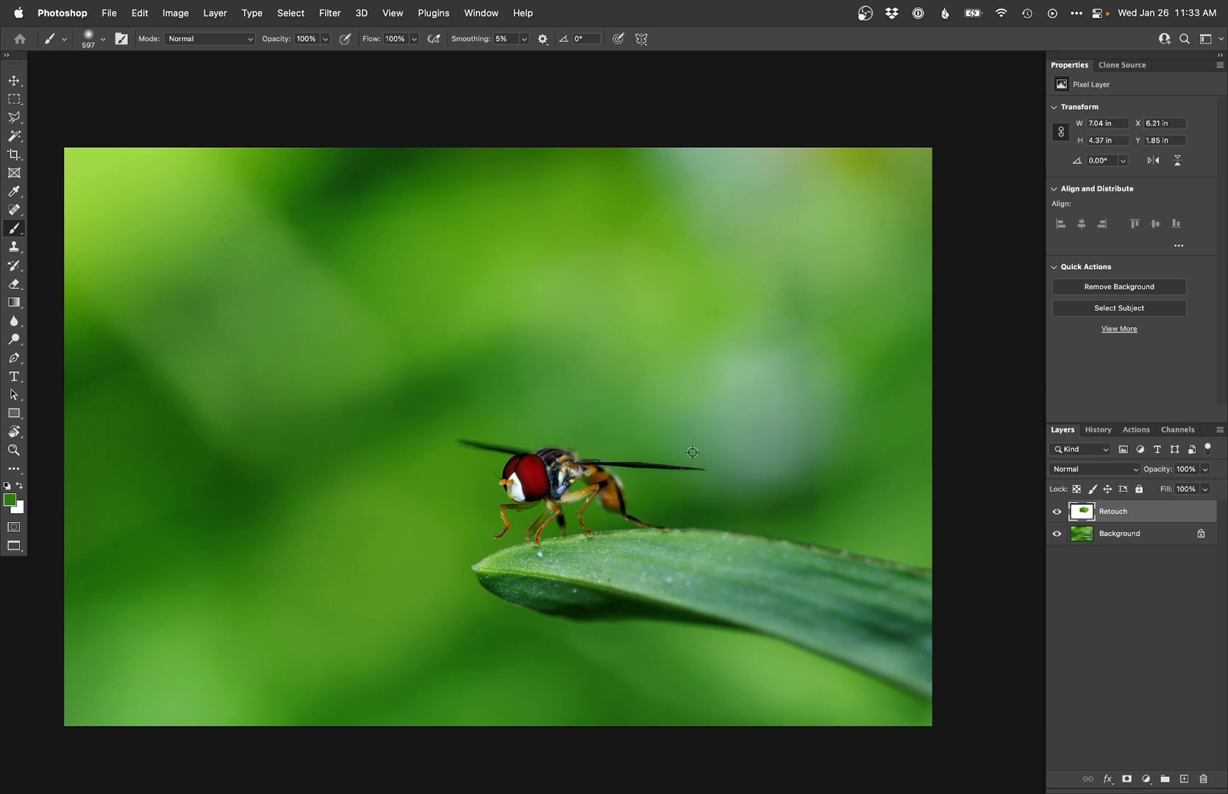
Cover the pale blurred spot right of the fly with sampled greens, using a soft brush of up to 822 px.
{"action": "mouse_move", "coordinate": [744, 399]}
{"action": "left_mouse_down"}
{"action": "mouse_move", "coordinate": [743, 447]}
{"action": "mouse_move", "coordinate": [779, 433]}
{"action": "mouse_move", "coordinate": [805, 457]}
{"action": "left_mouse_up"}
{"action": "left_click", "coordinate": [833, 380], "text": "alt"}
{"action": "left_click", "coordinate": [866, 373], "text": "alt"}
{"action": "left_click", "coordinate": [709, 473], "text": "alt"}
{"action": "left_click_drag", "start_coordinate": [752, 371], "coordinate": [688, 324]}
{"action": "left_click", "coordinate": [681, 311], "text": "alt"}
{"action": "left_click_drag", "start_coordinate": [753, 393], "coordinate": [731, 382]}
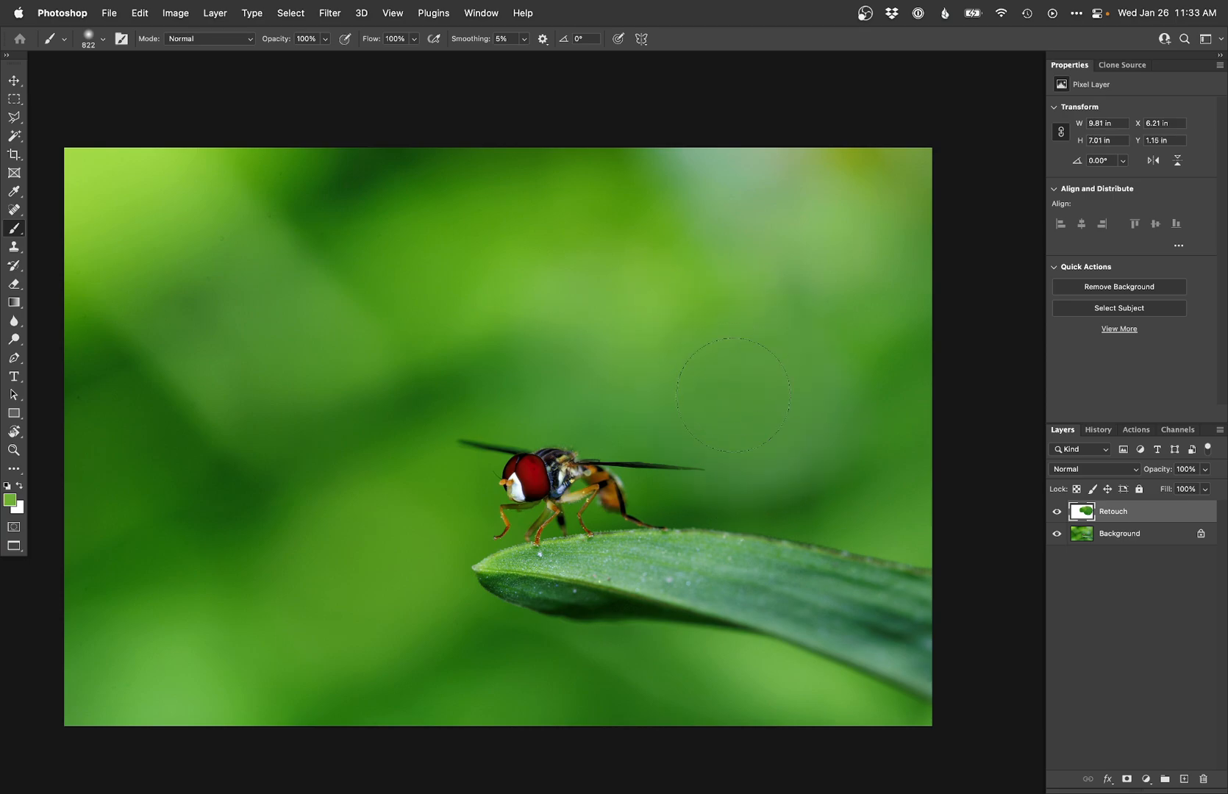
{"action": "left_click", "coordinate": [816, 473], "text": "alt"}
{"action": "left_click_drag", "start_coordinate": [878, 391], "coordinate": [695, 477]}
Paint sampled greens over the pale patch in the photo's upper right corner with the 822 px brush.
{"action": "mouse_move", "coordinate": [699, 184]}
{"action": "left_mouse_down"}
{"action": "mouse_move", "coordinate": [727, 150]}
{"action": "mouse_move", "coordinate": [787, 136]}
{"action": "left_mouse_up"}
{"action": "left_click", "coordinate": [597, 199], "text": "alt"}
{"action": "left_click_drag", "start_coordinate": [662, 199], "coordinate": [673, 173]}
{"action": "left_click", "coordinate": [553, 153], "text": "alt"}
{"action": "mouse_move", "coordinate": [588, 149]}
{"action": "left_mouse_down"}
{"action": "mouse_move", "coordinate": [760, 144]}
{"action": "mouse_move", "coordinate": [750, 135]}
{"action": "left_mouse_up"}
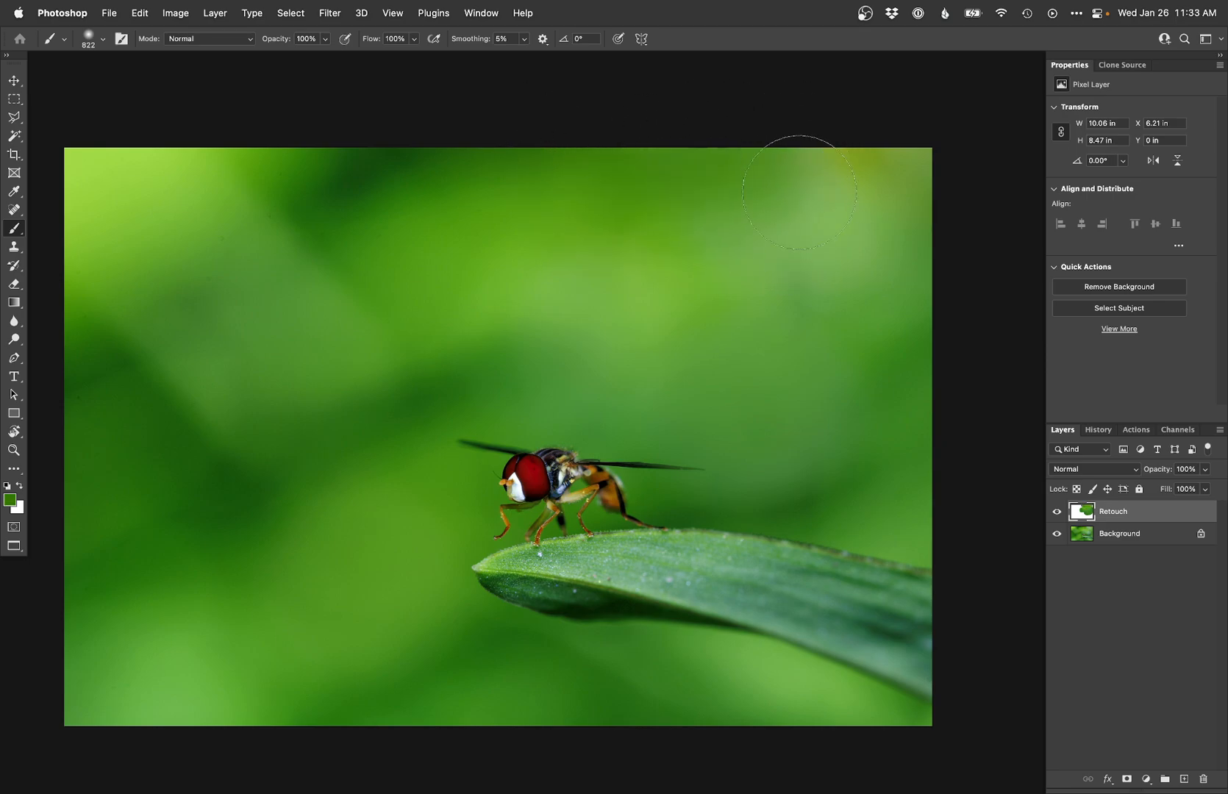
{"action": "left_click", "coordinate": [878, 335], "text": "alt"}
{"action": "left_click", "coordinate": [884, 174], "text": "alt"}
{"action": "mouse_move", "coordinate": [847, 157]}
{"action": "left_mouse_down"}
{"action": "mouse_move", "coordinate": [862, 185]}
{"action": "mouse_move", "coordinate": [819, 181]}
{"action": "mouse_move", "coordinate": [772, 200]}
{"action": "left_mouse_up"}
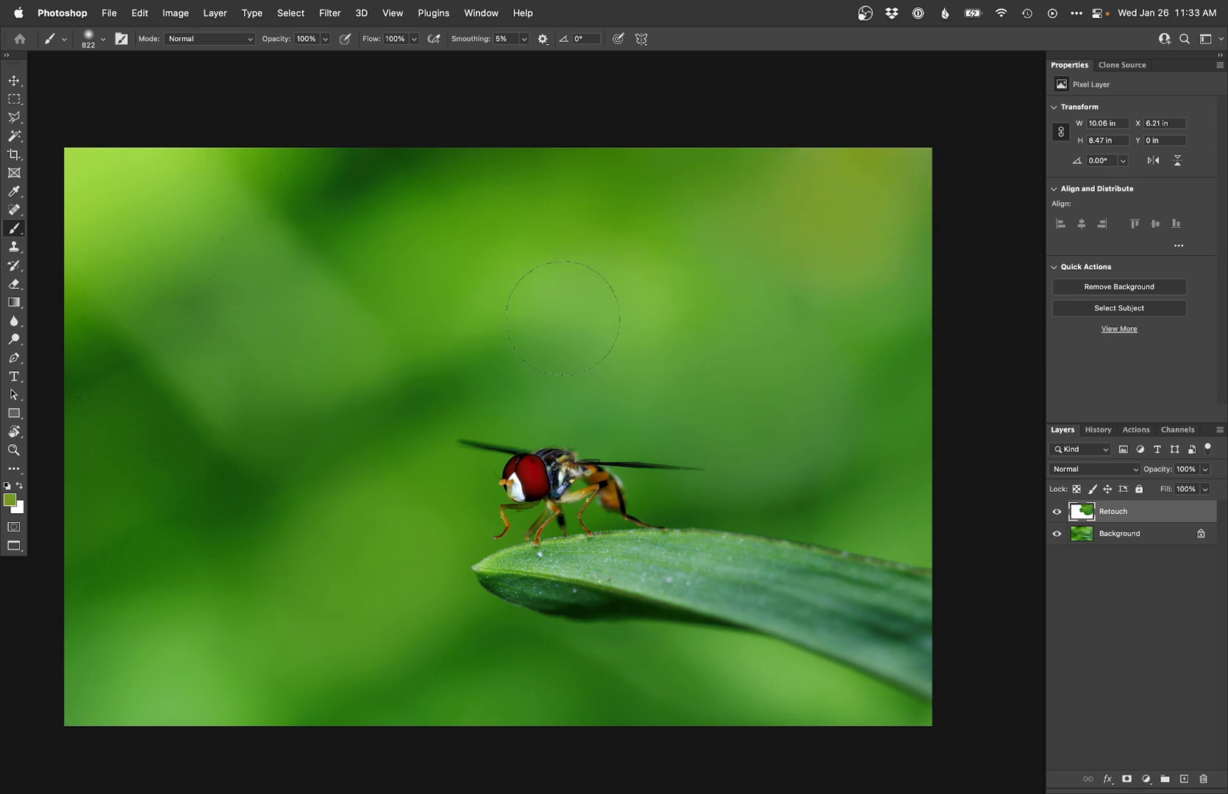
Blend more sampled greens into the background above and right of the fly, and darken the bright patch in the lower left corner.
{"action": "left_click", "coordinate": [446, 390], "text": "alt"}
{"action": "left_click_drag", "start_coordinate": [548, 362], "coordinate": [651, 351]}
{"action": "left_click", "coordinate": [507, 241], "text": "alt"}
{"action": "left_click", "coordinate": [565, 295]}
{"action": "left_click", "coordinate": [696, 404], "text": "alt"}
{"action": "left_click", "coordinate": [670, 506], "text": "alt"}
{"action": "left_click", "coordinate": [768, 455]}
{"action": "left_click", "coordinate": [583, 288], "text": "alt"}
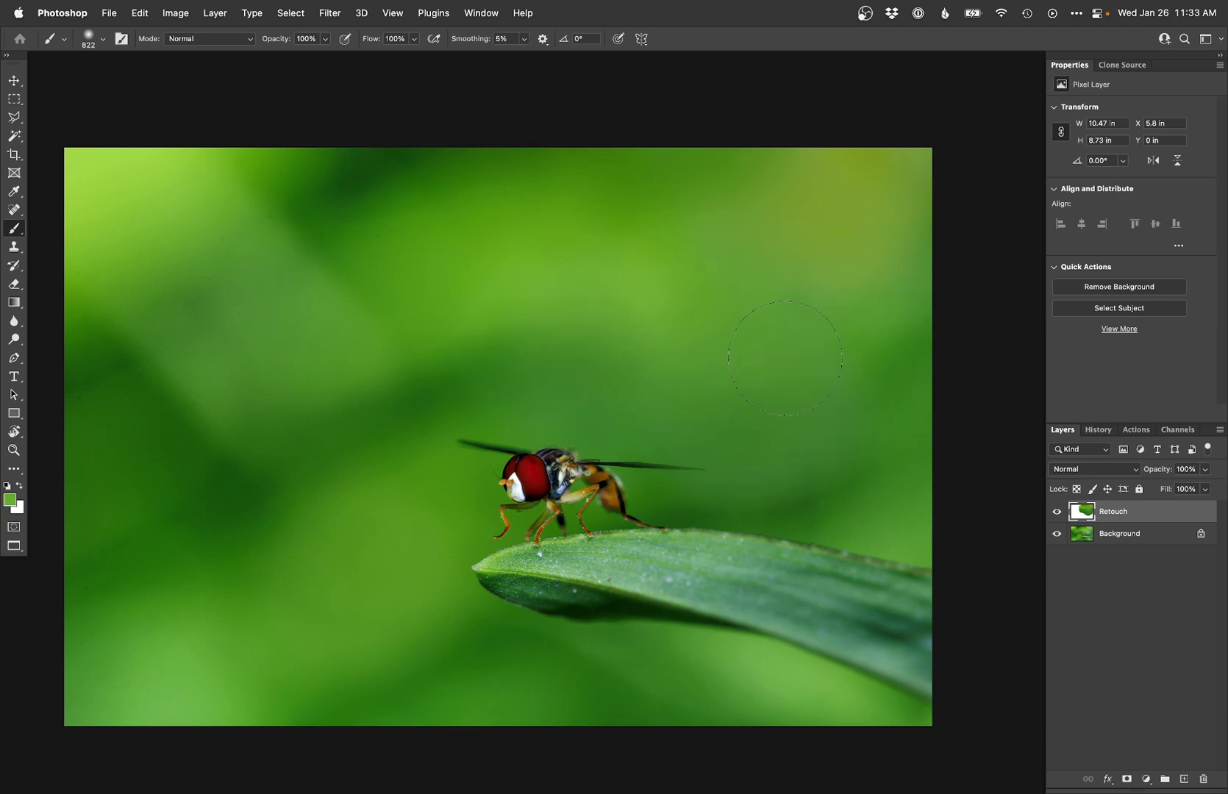
{"action": "left_click", "coordinate": [846, 465], "text": "alt"}
{"action": "mouse_move", "coordinate": [203, 609]}
{"action": "left_mouse_down"}
{"action": "mouse_move", "coordinate": [161, 687]}
{"action": "mouse_move", "coordinate": [178, 696]}
{"action": "mouse_move", "coordinate": [175, 727]}
{"action": "mouse_move", "coordinate": [164, 644]}
{"action": "mouse_move", "coordinate": [155, 780]}
{"action": "mouse_move", "coordinate": [168, 678]}
{"action": "mouse_move", "coordinate": [67, 760]}
{"action": "left_mouse_up"}
Add a layer mask to the Retouch layer and paint black with a hard round 187 px brush to uncover the fly's right wing.
{"action": "left_click", "coordinate": [571, 505], "text": "super"}
{"action": "left_click", "coordinate": [575, 503], "text": "super"}
{"action": "left_click_drag", "start_coordinate": [625, 470], "coordinate": [460, 524]}
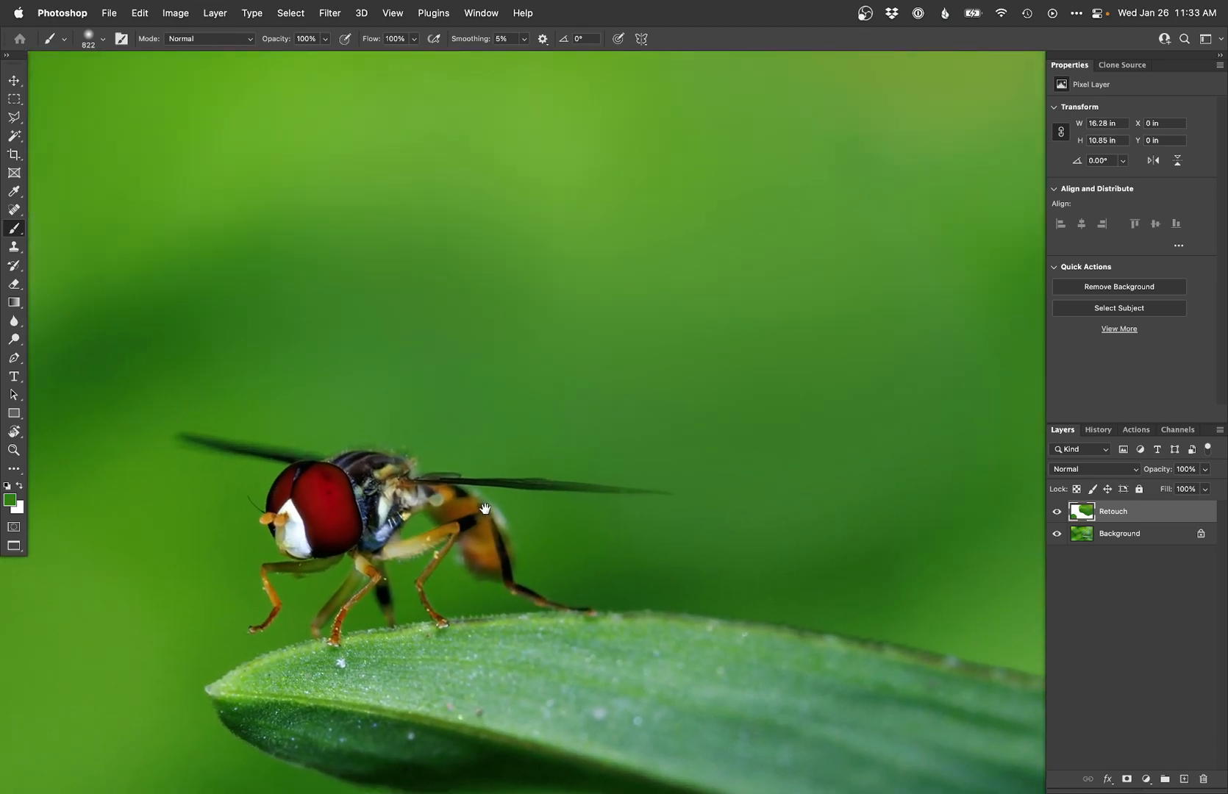
{"action": "left_click", "coordinate": [491, 494], "text": "super"}
{"action": "left_click_drag", "start_coordinate": [345, 523], "coordinate": [497, 507]}
{"action": "key", "text": "super+alt+m"}
{"action": "right_click", "coordinate": [492, 453]}
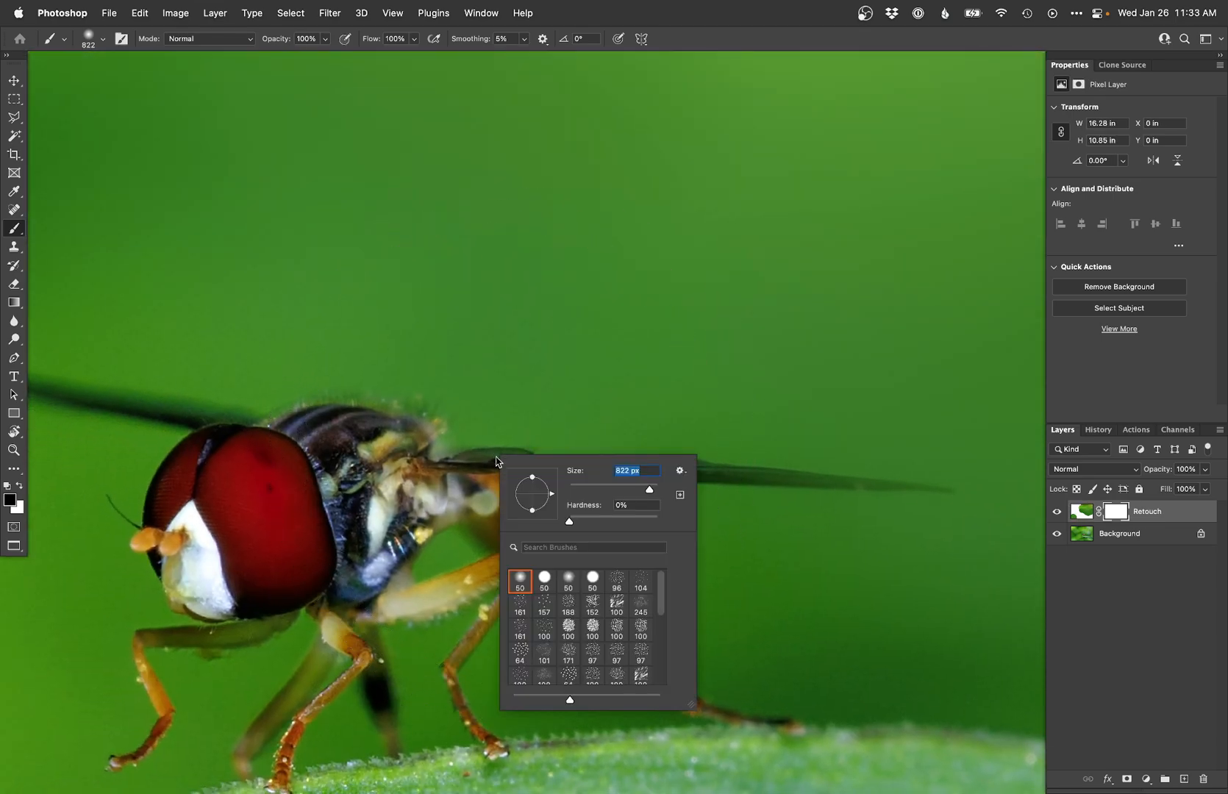
{"action": "double_click", "coordinate": [591, 578]}
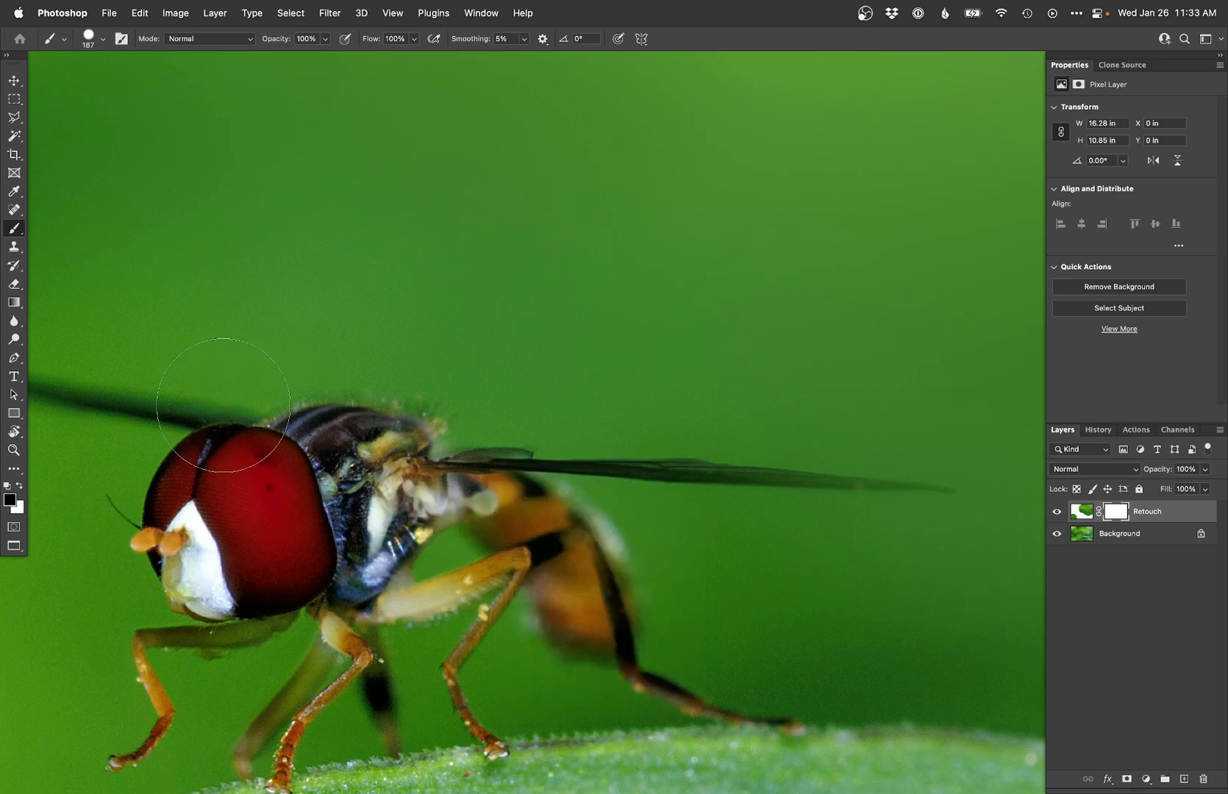
{"action": "mouse_move", "coordinate": [691, 441]}
{"action": "left_mouse_down"}
{"action": "mouse_move", "coordinate": [836, 482]}
{"action": "mouse_move", "coordinate": [926, 486]}
{"action": "left_mouse_up"}
{"action": "mouse_move", "coordinate": [434, 402]}
{"action": "left_mouse_down"}
{"action": "mouse_move", "coordinate": [332, 393]}
{"action": "mouse_move", "coordinate": [295, 239]}
{"action": "mouse_move", "coordinate": [283, 239]}
{"action": "left_mouse_up"}
Paint white on the mask along the right wing's upper edge with a hard round 40 px brush to restore the painted background.
{"action": "key", "text": "x"}
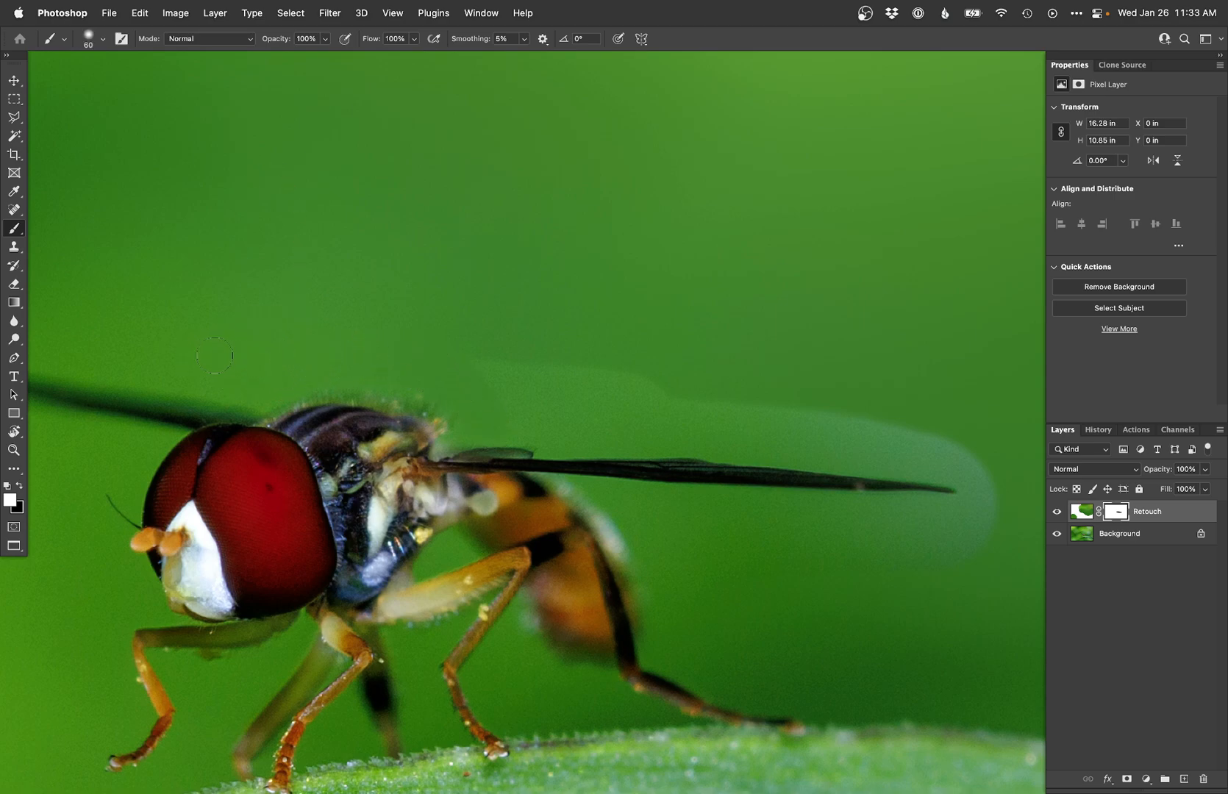
{"action": "right_click", "coordinate": [479, 392]}
{"action": "left_click", "coordinate": [591, 519]}
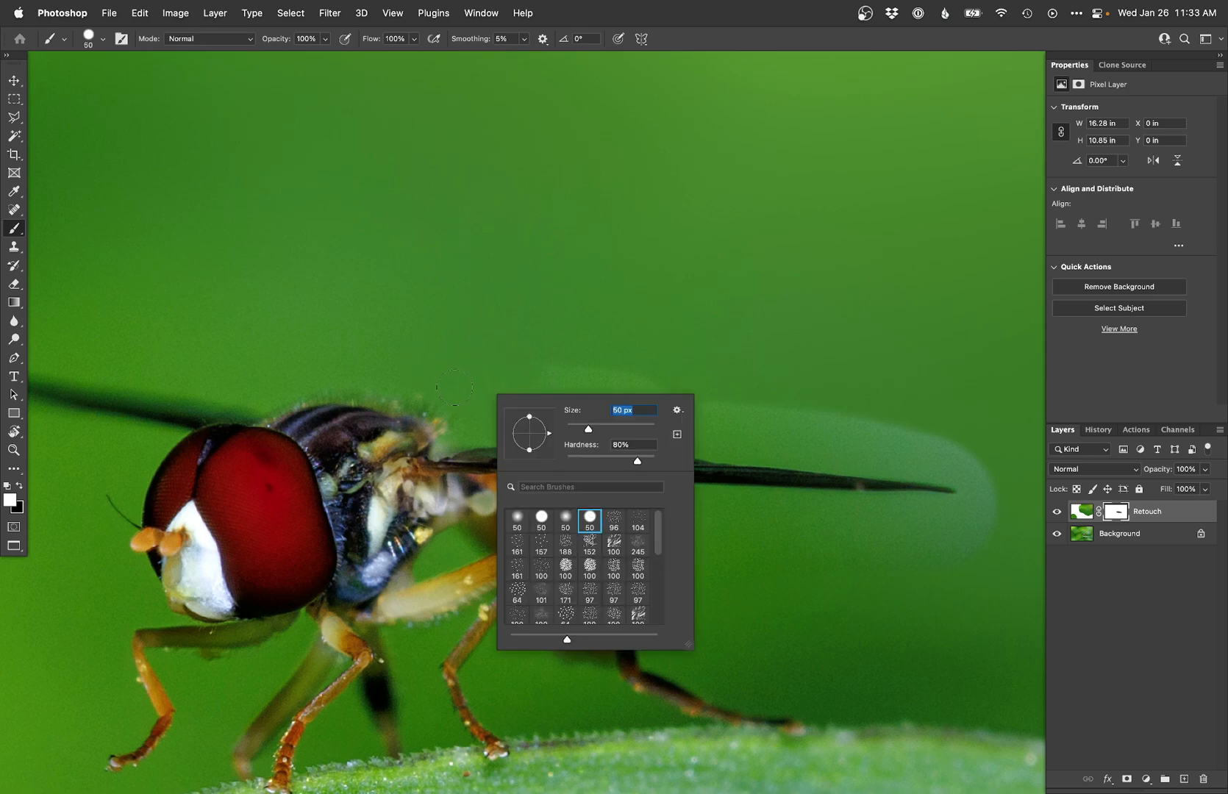
{"action": "key", "text": "Return"}
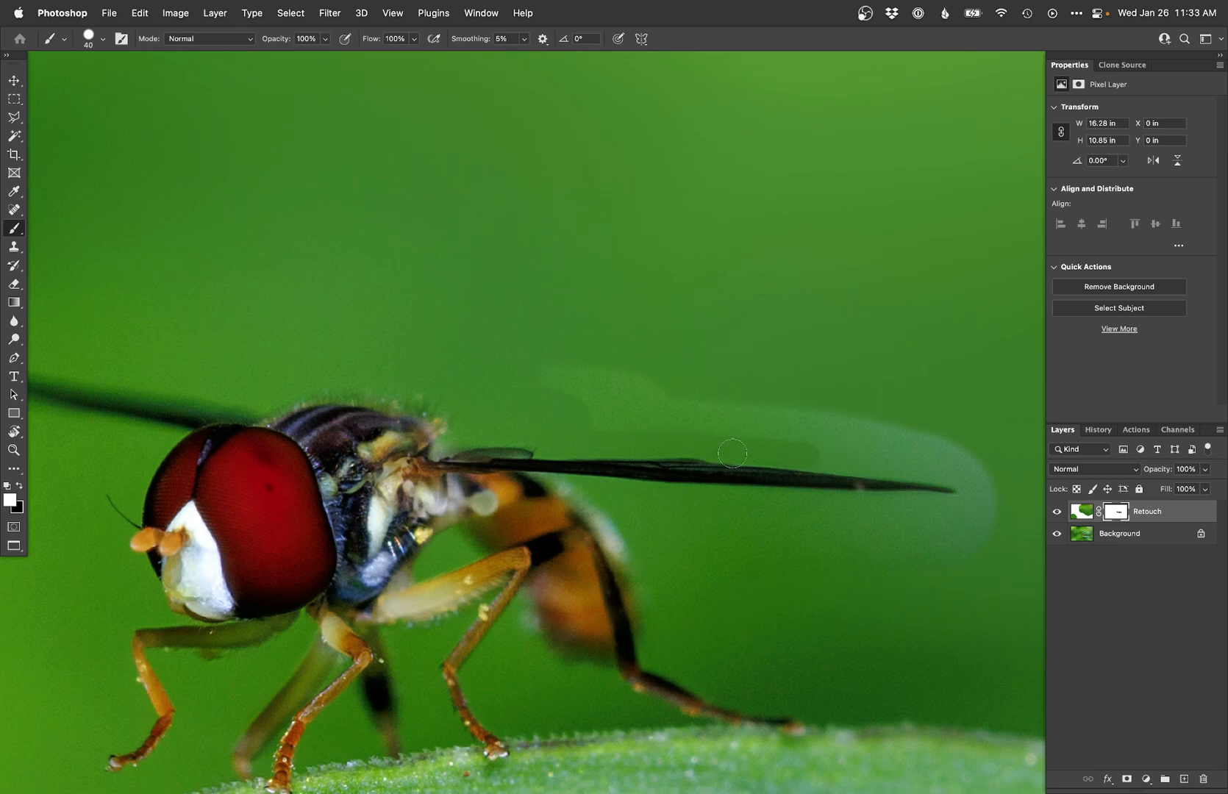
{"action": "left_click", "coordinate": [873, 466], "text": "shift"}
{"action": "left_click", "coordinate": [933, 471], "text": "shift"}
Clean up the remaining halo around the wing tip and above and below the wing by painting white on the mask.
{"action": "key", "text": "x"}
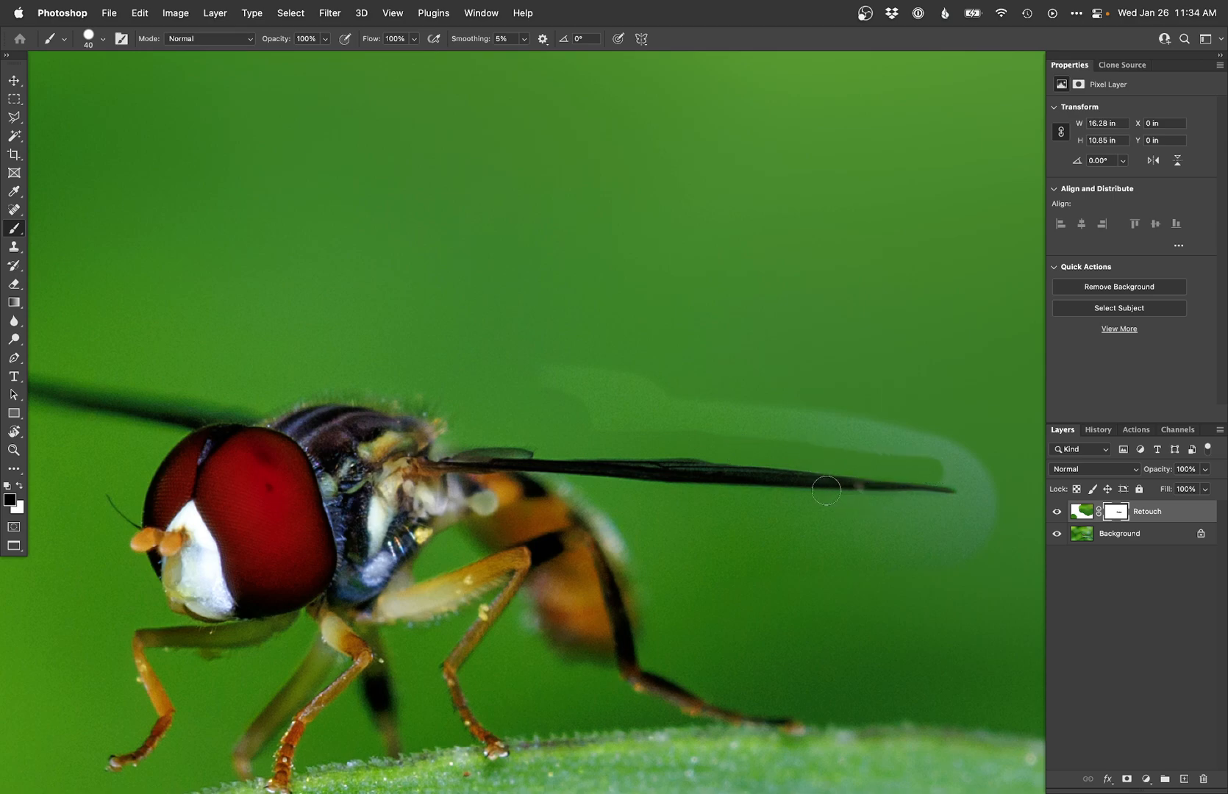
{"action": "key", "text": "x"}
{"action": "mouse_move", "coordinate": [913, 476]}
{"action": "left_mouse_down"}
{"action": "mouse_move", "coordinate": [985, 484]}
{"action": "mouse_move", "coordinate": [964, 477]}
{"action": "mouse_move", "coordinate": [980, 488]}
{"action": "mouse_move", "coordinate": [973, 496]}
{"action": "mouse_move", "coordinate": [962, 472]}
{"action": "mouse_move", "coordinate": [960, 504]}
{"action": "left_mouse_up"}
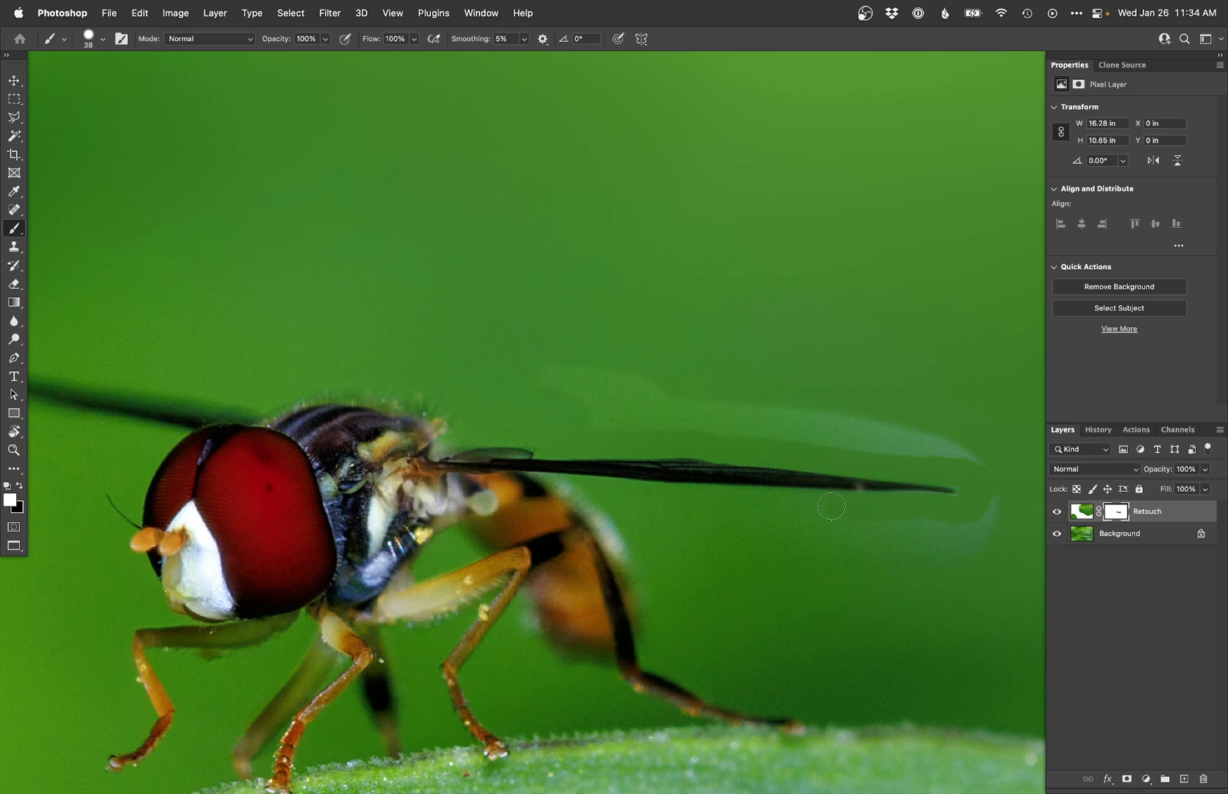
{"action": "left_click_drag", "start_coordinate": [699, 535], "coordinate": [728, 535]}
{"action": "left_click_drag", "start_coordinate": [992, 450], "coordinate": [775, 424]}
{"action": "left_click_drag", "start_coordinate": [881, 430], "coordinate": [746, 412]}
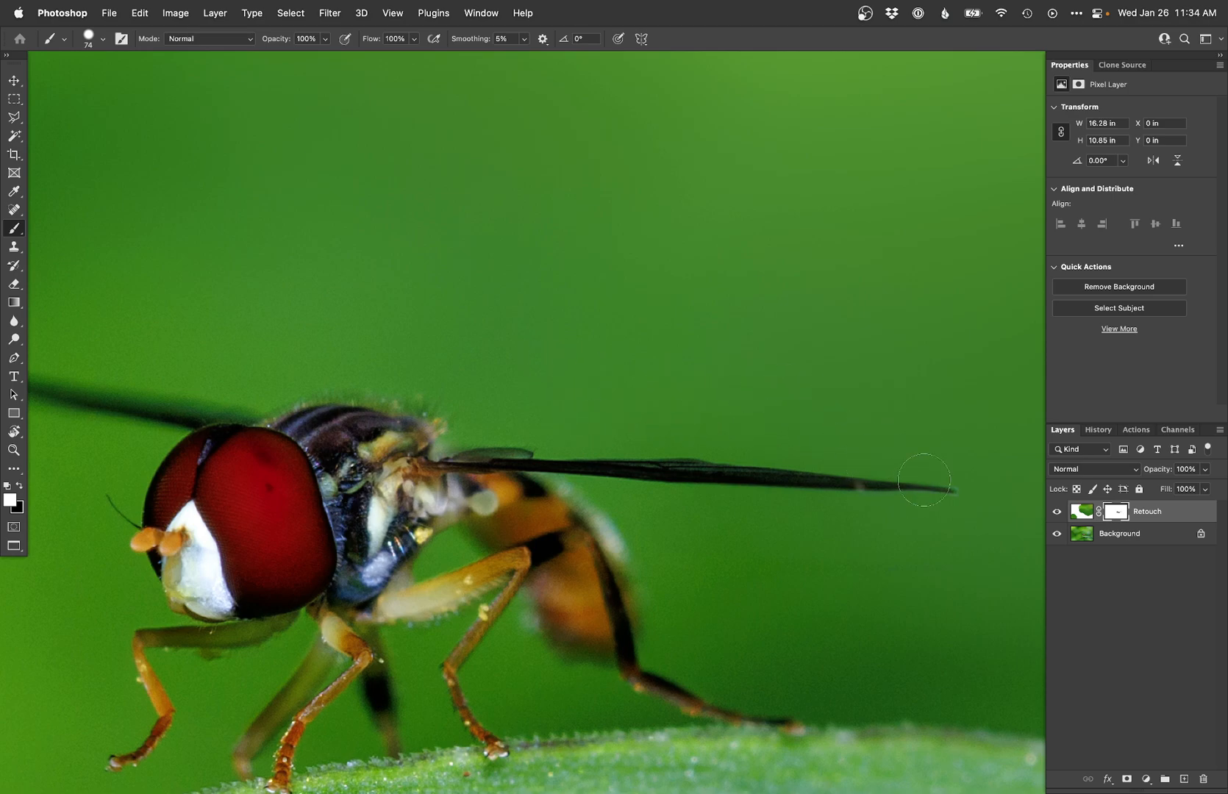
Refine the mask around the right wing's tip with a small soft round brush.
{"action": "right_click", "coordinate": [915, 489]}
{"action": "double_click", "coordinate": [1030, 570]}
{"action": "mouse_move", "coordinate": [925, 509]}
{"action": "left_mouse_down"}
{"action": "mouse_move", "coordinate": [895, 506]}
{"action": "mouse_move", "coordinate": [910, 498]}
{"action": "left_mouse_up"}
Move the new empty Retouch layer to the top and heal the dark spot on the fly's red eye with the Spot Healing Brush.
{"action": "left_click_drag", "start_coordinate": [619, 511], "coordinate": [932, 575]}
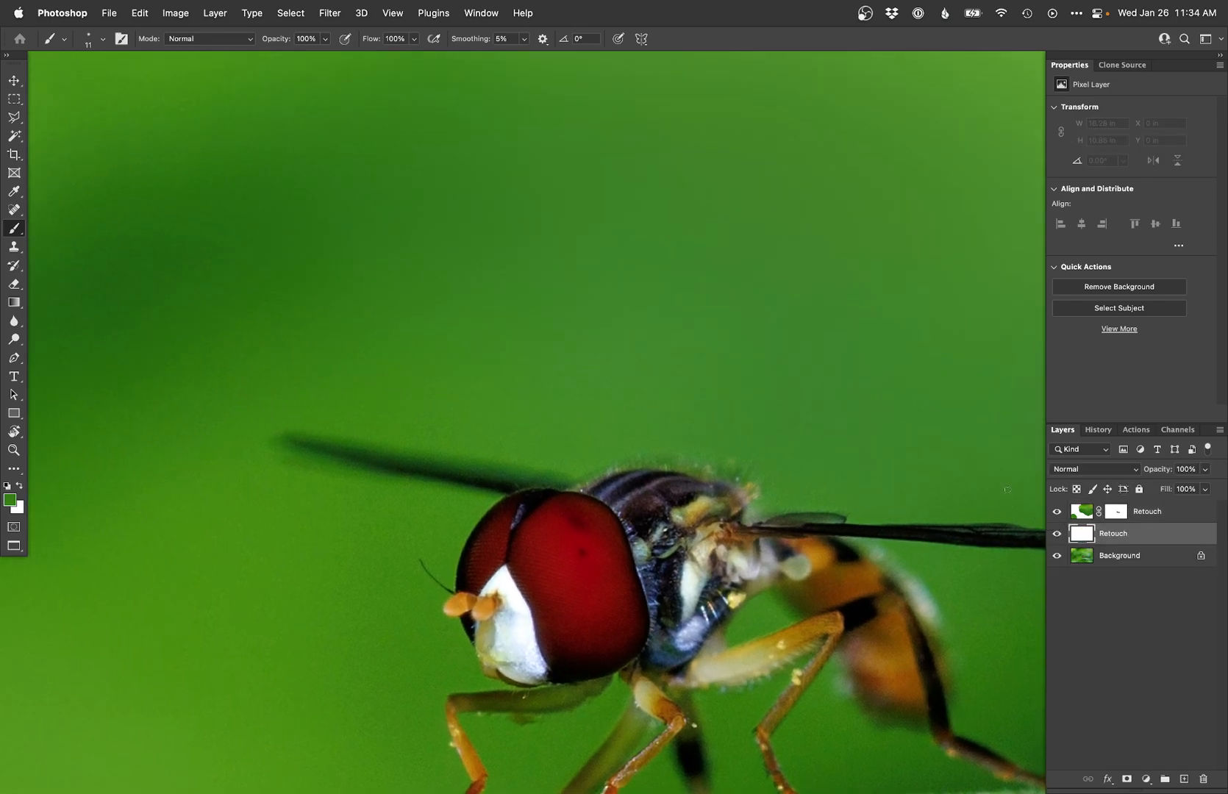
{"action": "key", "text": "super+bracketright"}
{"action": "key", "text": "j"}
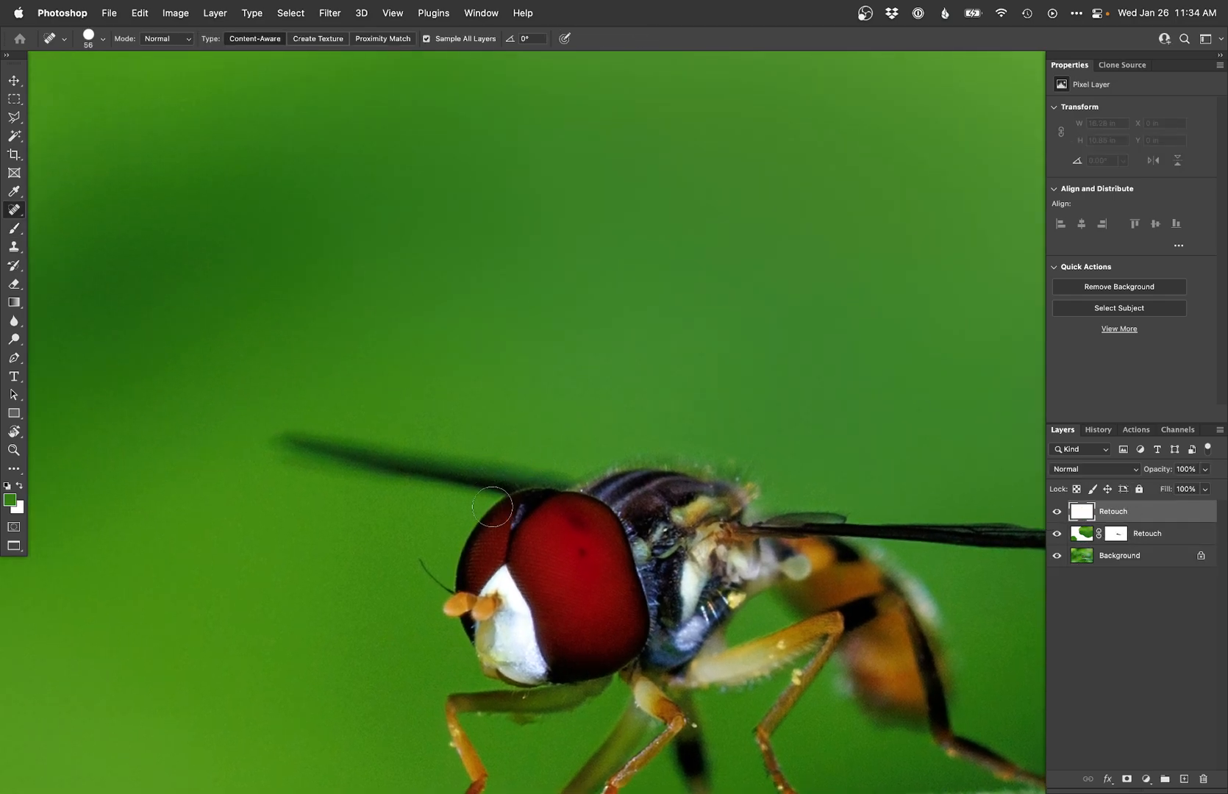
{"action": "left_click", "coordinate": [578, 551]}
{"action": "mouse_move", "coordinate": [572, 514]}
{"action": "left_mouse_down"}
{"action": "mouse_move", "coordinate": [608, 588]}
{"action": "mouse_move", "coordinate": [592, 529]}
{"action": "mouse_move", "coordinate": [582, 537]}
{"action": "mouse_move", "coordinate": [568, 521]}
{"action": "mouse_move", "coordinate": [595, 553]}
{"action": "mouse_move", "coordinate": [587, 526]}
{"action": "mouse_move", "coordinate": [592, 554]}
{"action": "mouse_move", "coordinate": [595, 536]}
{"action": "mouse_move", "coordinate": [605, 539]}
{"action": "mouse_move", "coordinate": [568, 533]}
{"action": "mouse_move", "coordinate": [592, 528]}
{"action": "left_mouse_up"}
Clone clean red texture over the blemishes on the fly's eye with a soft 28 px Clone Stamp.
{"action": "key", "text": "s"}
{"action": "left_click", "coordinate": [569, 523], "text": "alt"}
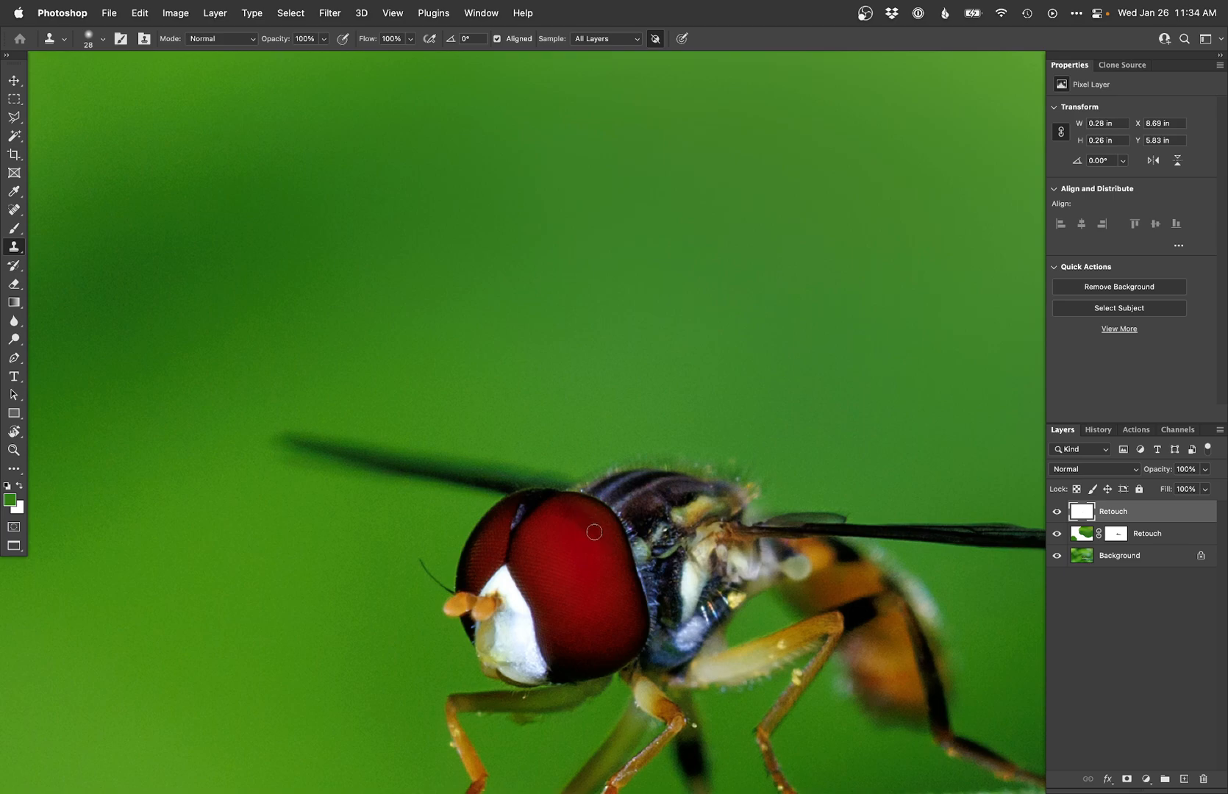
{"action": "left_click", "coordinate": [585, 517]}
{"action": "left_click", "coordinate": [580, 533], "text": "alt"}
{"action": "left_click_drag", "start_coordinate": [577, 566], "coordinate": [512, 521]}
{"action": "left_click", "coordinate": [530, 535], "text": "alt"}
{"action": "left_click", "coordinate": [547, 564], "text": "alt"}
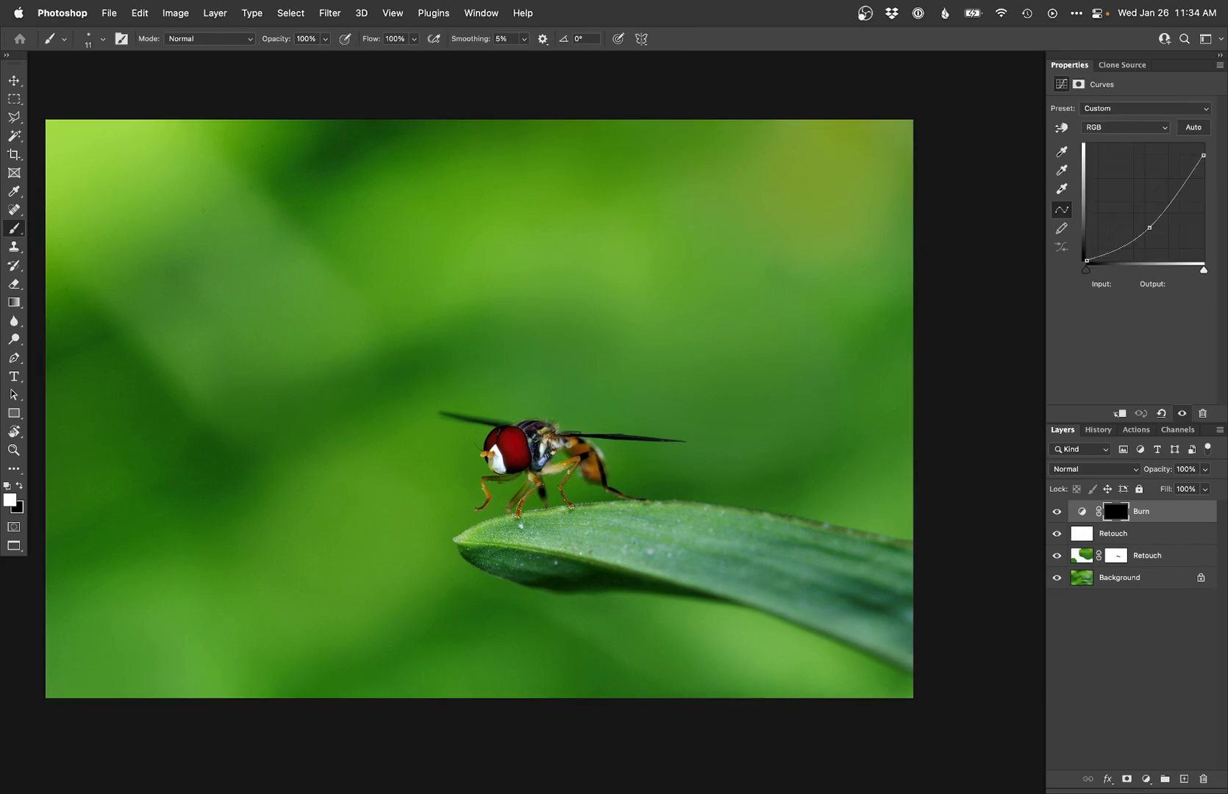
Darken the leaf under the fly by painting white on the Burn layer's mask with a large soft round brush.
{"action": "right_click", "coordinate": [615, 528]}
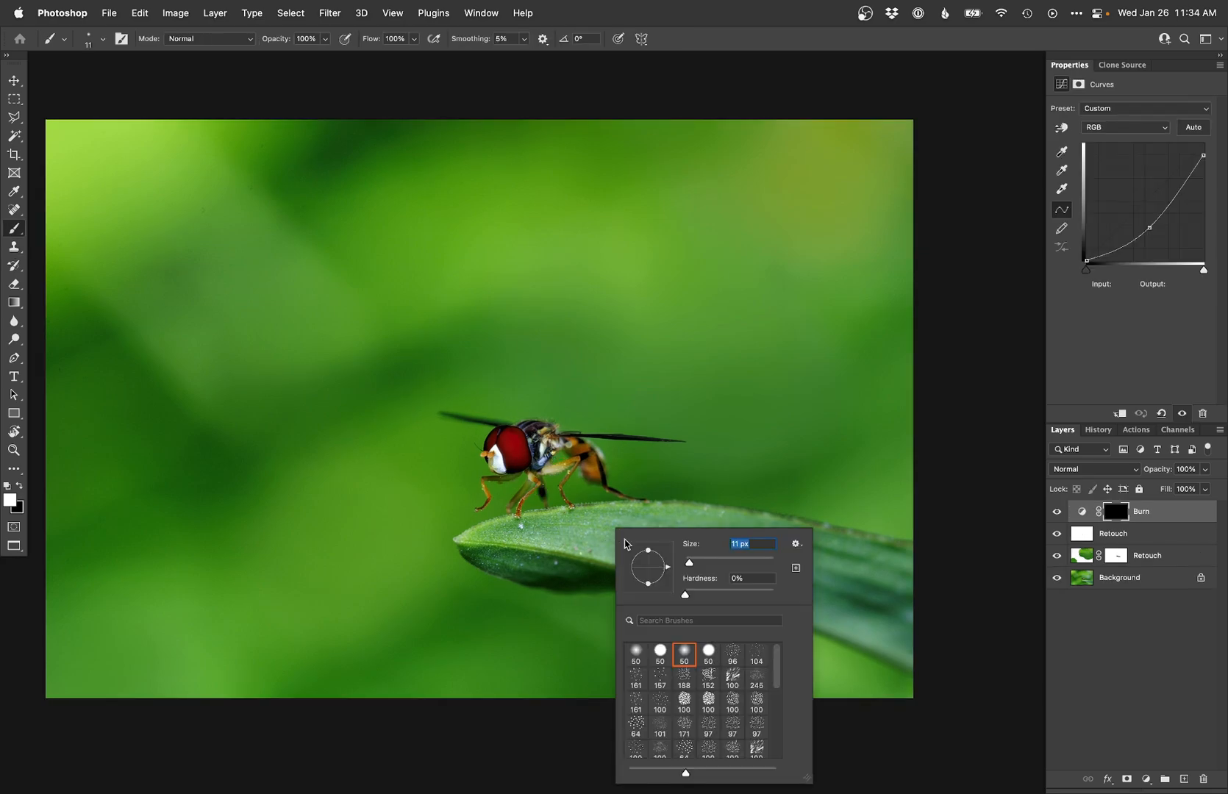
{"action": "left_click", "coordinate": [636, 653]}
{"action": "left_click", "coordinate": [552, 547]}
{"action": "mouse_move", "coordinate": [541, 555]}
{"action": "left_mouse_down"}
{"action": "mouse_move", "coordinate": [571, 544]}
{"action": "mouse_move", "coordinate": [483, 553]}
{"action": "mouse_move", "coordinate": [672, 525]}
{"action": "mouse_move", "coordinate": [529, 539]}
{"action": "mouse_move", "coordinate": [707, 545]}
{"action": "mouse_move", "coordinate": [588, 531]}
{"action": "mouse_move", "coordinate": [739, 527]}
{"action": "left_mouse_up"}
{"action": "mouse_move", "coordinate": [653, 548]}
{"action": "left_mouse_down"}
{"action": "mouse_move", "coordinate": [779, 570]}
{"action": "mouse_move", "coordinate": [928, 628]}
{"action": "mouse_move", "coordinate": [868, 581]}
{"action": "mouse_move", "coordinate": [894, 592]}
{"action": "left_mouse_up"}
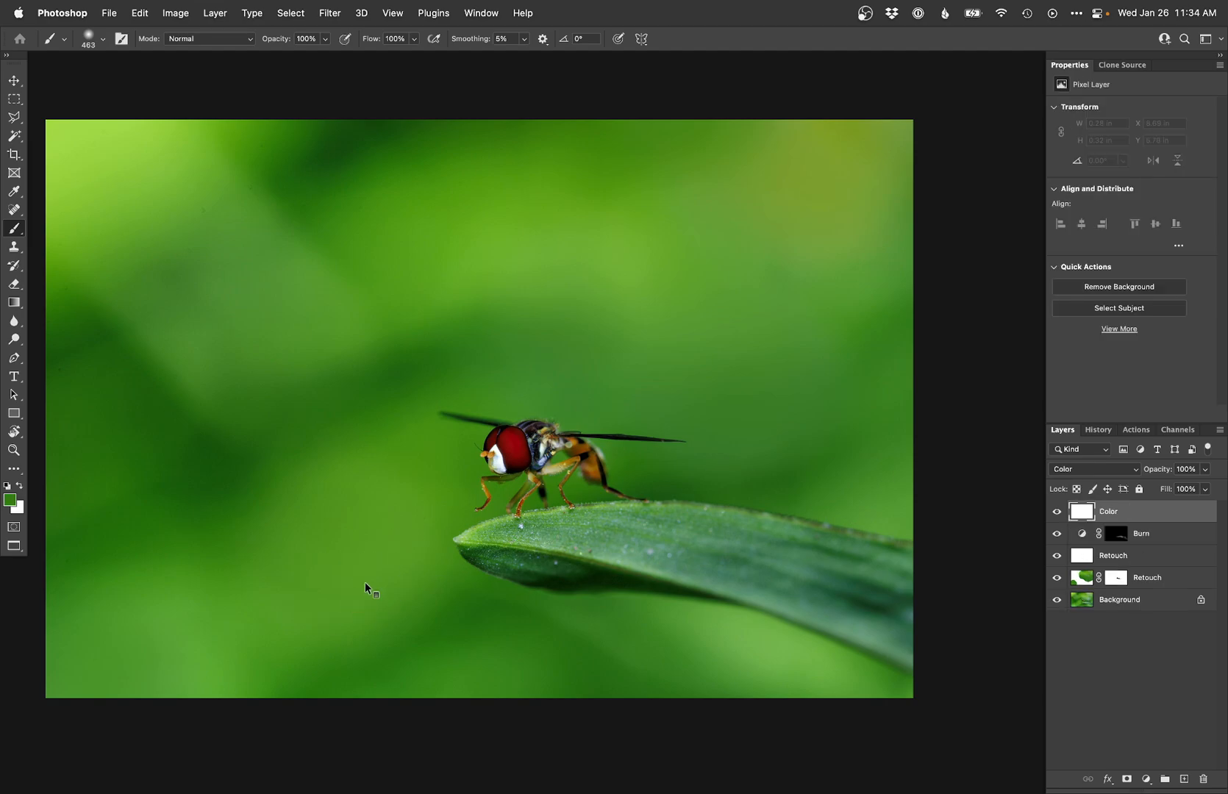
On the Color layer in Color blend mode, sample the background green and paint it over the leaf with a large soft brush.
{"action": "left_click", "coordinate": [375, 556], "text": "alt"}
{"action": "left_click_drag", "start_coordinate": [581, 562], "coordinate": [567, 562]}
{"action": "mouse_move", "coordinate": [684, 587]}
{"action": "left_mouse_down"}
{"action": "mouse_move", "coordinate": [508, 550]}
{"action": "mouse_move", "coordinate": [772, 577]}
{"action": "mouse_move", "coordinate": [696, 567]}
{"action": "mouse_move", "coordinate": [889, 614]}
{"action": "mouse_move", "coordinate": [882, 572]}
{"action": "mouse_move", "coordinate": [816, 566]}
{"action": "left_mouse_up"}
{"action": "mouse_move", "coordinate": [470, 544]}
{"action": "left_mouse_down"}
{"action": "mouse_move", "coordinate": [552, 554]}
{"action": "mouse_move", "coordinate": [684, 505]}
{"action": "left_mouse_up"}
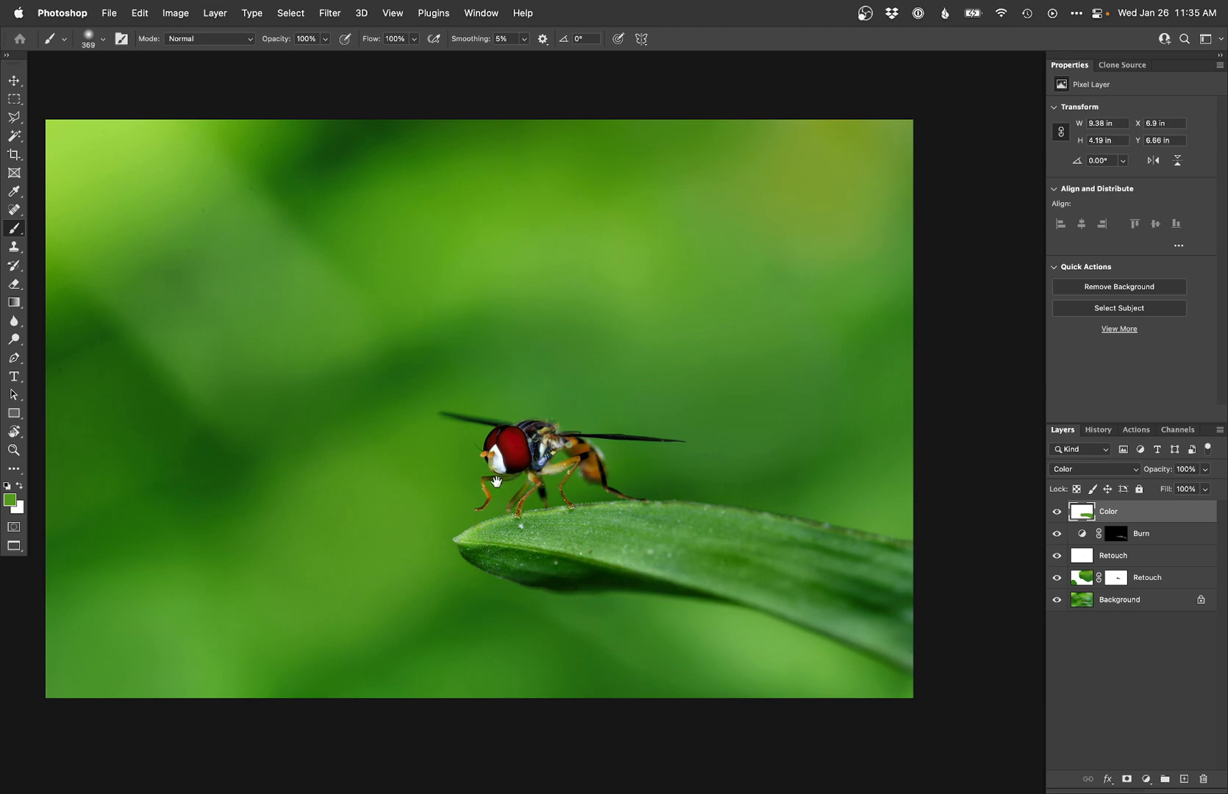
{"action": "left_click", "coordinate": [465, 490], "text": "alt"}
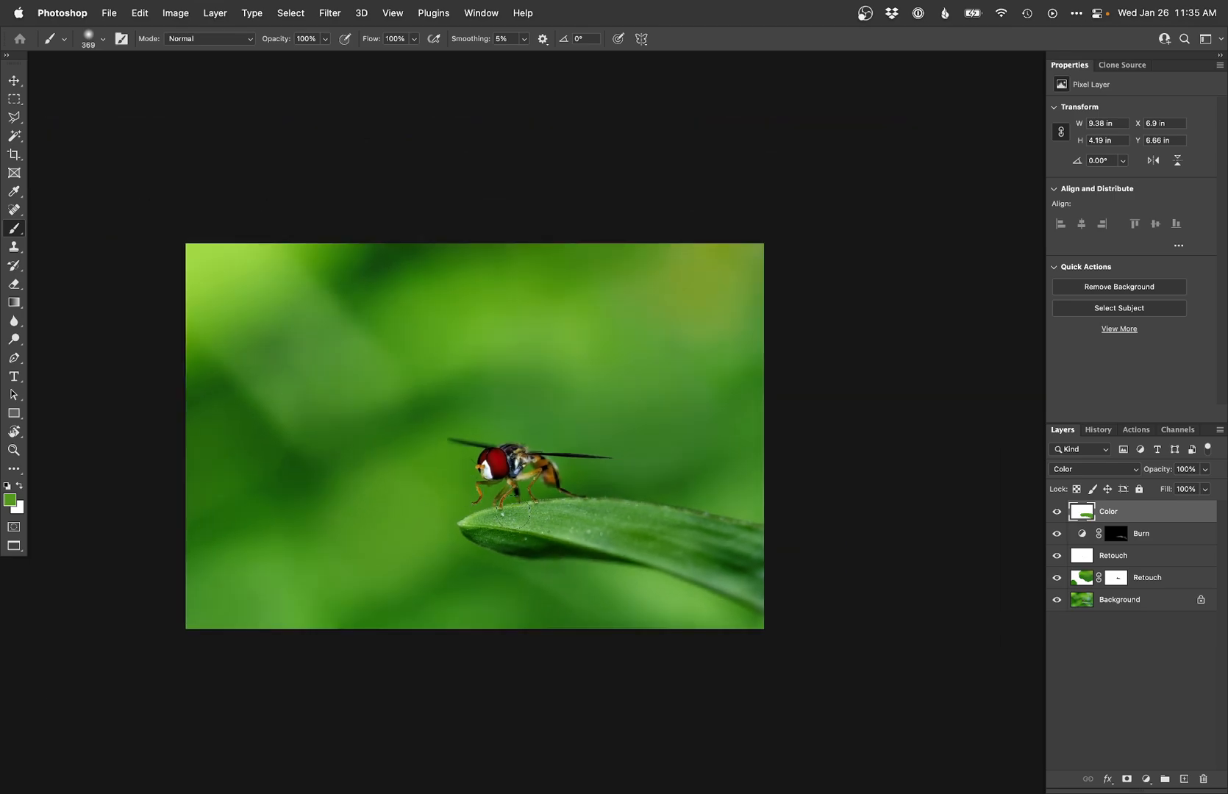
Add a second Burn curves layer on top and paint its mask over the bright upper-left corner and outer background with a very large soft brush.
{"action": "key", "text": "F3"}
{"action": "left_click_drag", "start_coordinate": [375, 328], "coordinate": [420, 328]}
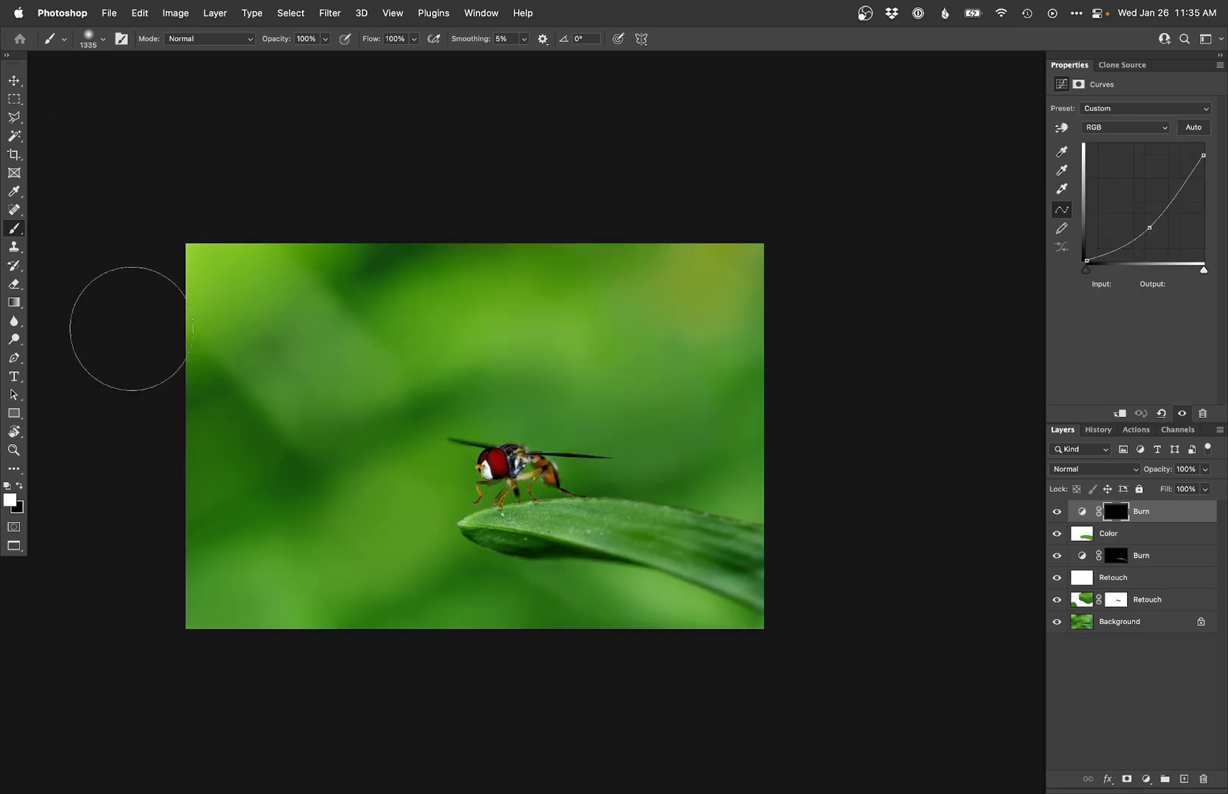
{"action": "left_click_drag", "start_coordinate": [181, 280], "coordinate": [286, 171]}
{"action": "mouse_move", "coordinate": [113, 532]}
{"action": "left_mouse_down"}
{"action": "mouse_move", "coordinate": [272, 575]}
{"action": "mouse_move", "coordinate": [292, 602]}
{"action": "mouse_move", "coordinate": [540, 649]}
{"action": "mouse_move", "coordinate": [765, 628]}
{"action": "mouse_move", "coordinate": [586, 575]}
{"action": "left_mouse_up"}
{"action": "mouse_move", "coordinate": [422, 219]}
{"action": "left_mouse_down"}
{"action": "mouse_move", "coordinate": [408, 256]}
{"action": "mouse_move", "coordinate": [451, 295]}
{"action": "mouse_move", "coordinate": [522, 274]}
{"action": "mouse_move", "coordinate": [468, 312]}
{"action": "left_mouse_up"}
{"action": "key", "text": "x"}
{"action": "mouse_move", "coordinate": [395, 300]}
{"action": "left_mouse_down"}
{"action": "mouse_move", "coordinate": [360, 300]}
{"action": "mouse_move", "coordinate": [447, 213]}
{"action": "left_mouse_up"}
{"action": "key", "text": "x"}
{"action": "left_click_drag", "start_coordinate": [242, 344], "coordinate": [273, 344]}
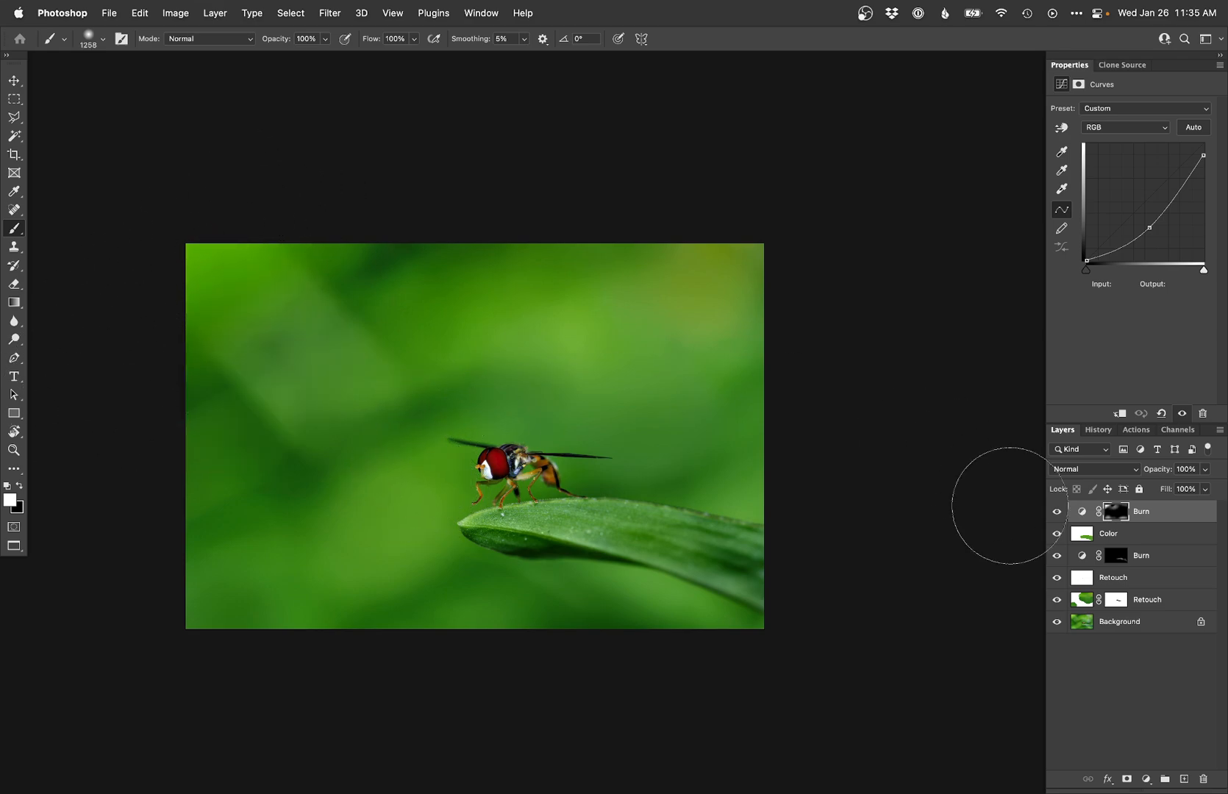
Add a Hue/Saturation layer above the top Burn layer, set saturation to -31, and invert its mask to tone down the upper-left corner.
{"action": "left_click", "coordinate": [1115, 555]}
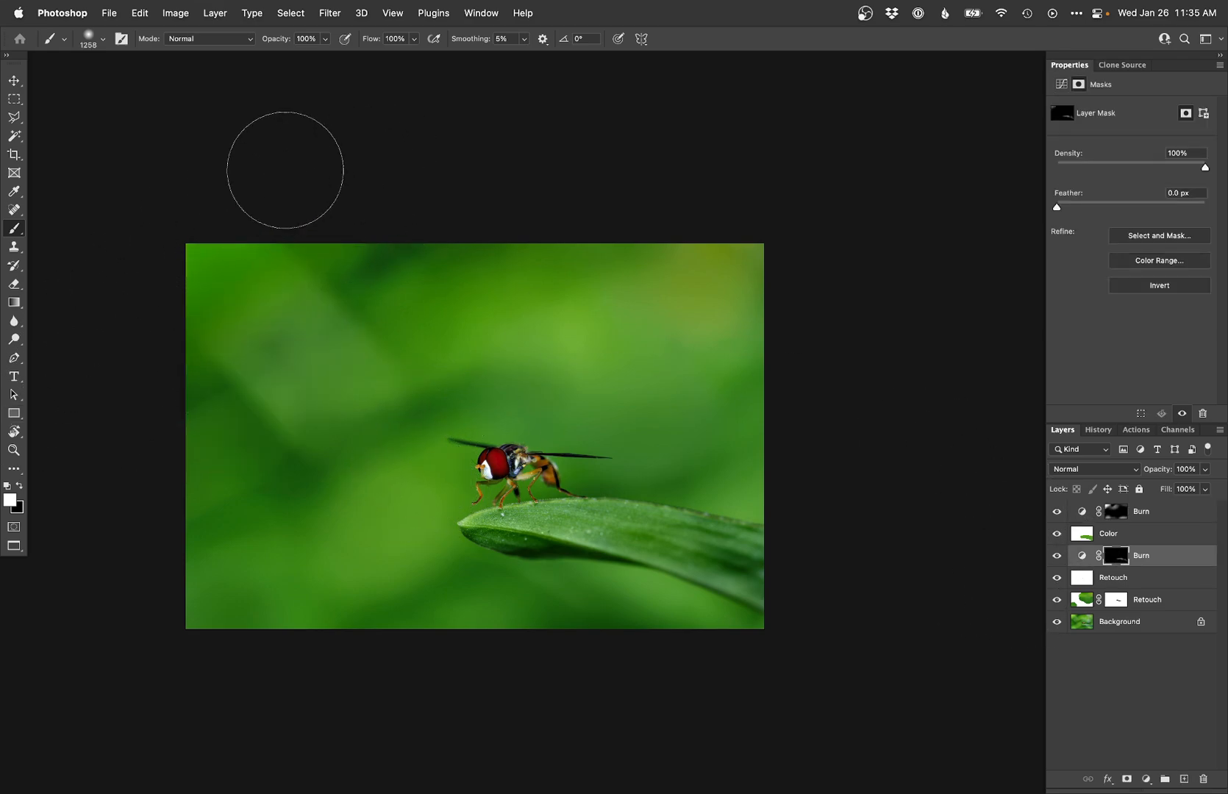
{"action": "left_click", "coordinate": [1081, 514]}
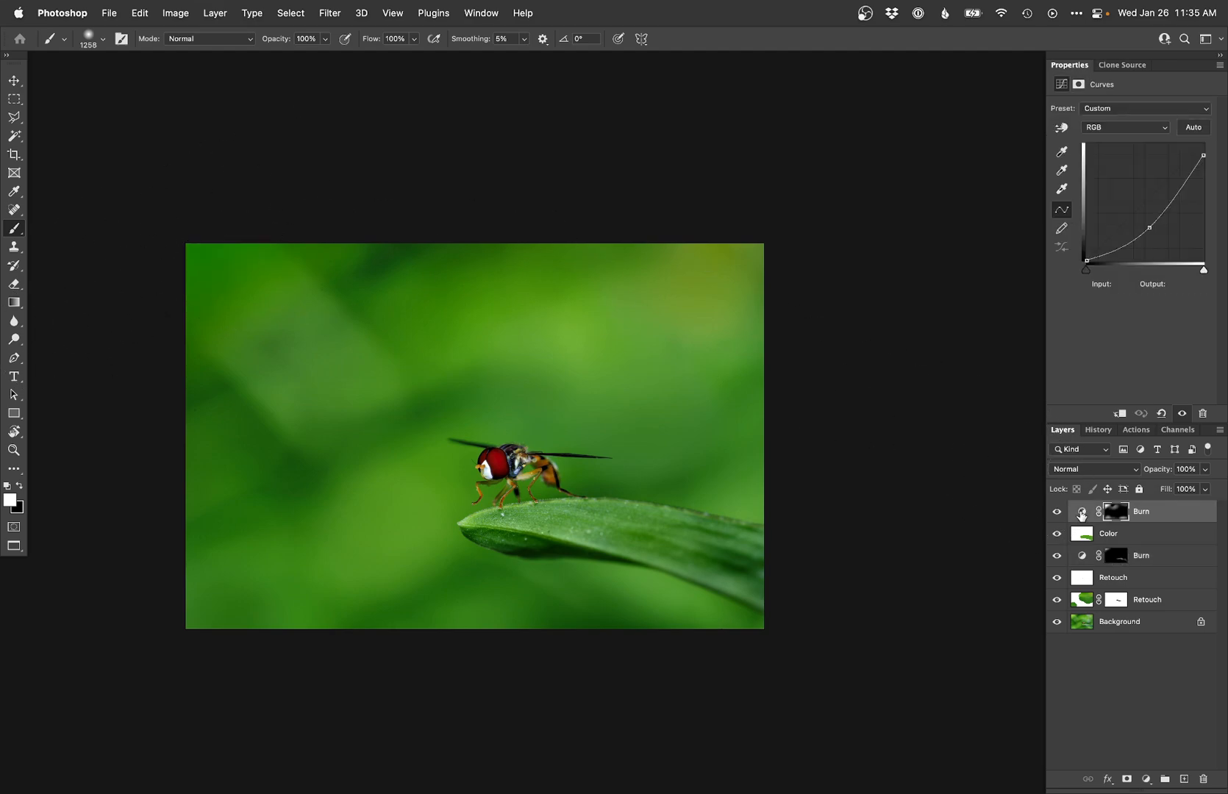
{"action": "key", "text": "super+u"}
{"action": "key", "text": "Return"}
{"action": "left_click_drag", "start_coordinate": [1130, 189], "coordinate": [1107, 189]}
{"action": "key", "text": "super+i"}
{"action": "key", "text": "bracketright"}
{"action": "key", "text": "bracketright"}
{"action": "key", "text": "bracketright"}
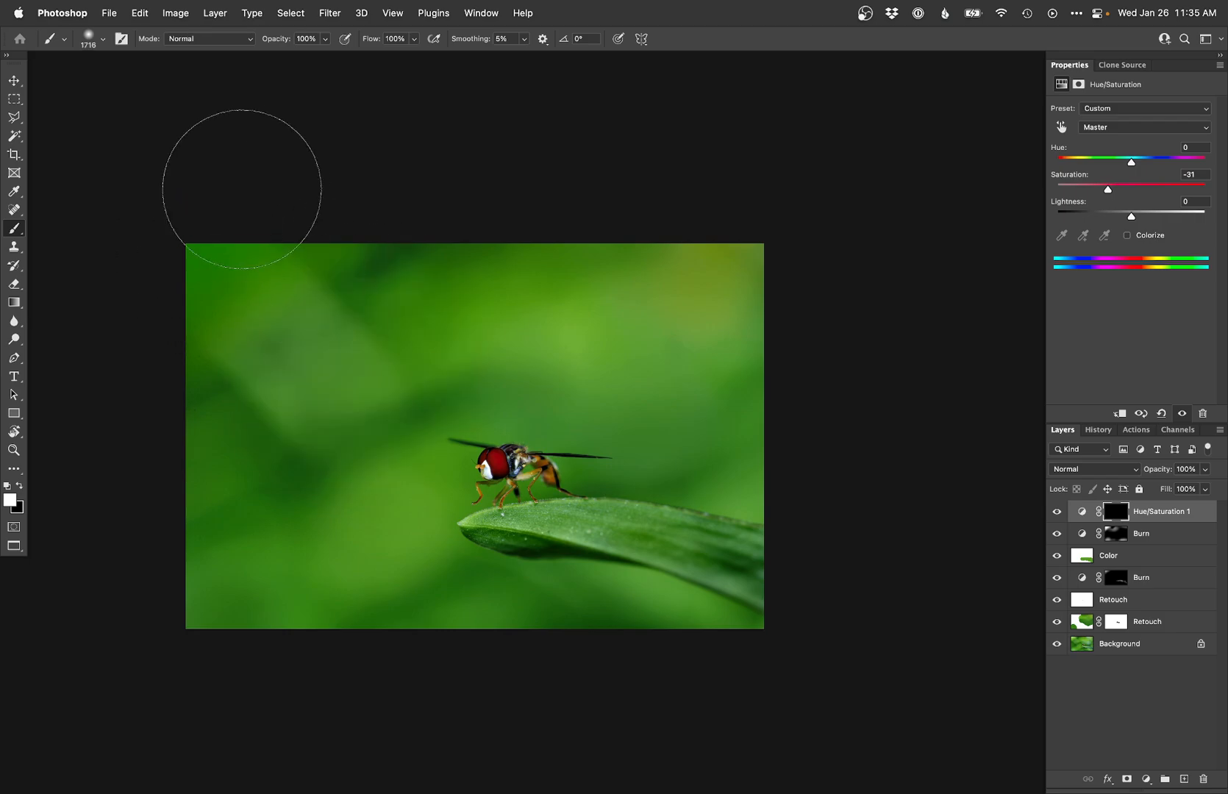
Add a Curves layer on top that brightens the highlights and lifts the shadows from input 53 to output 62.
{"action": "left_click_drag", "start_coordinate": [588, 535], "coordinate": [409, 542], "text": "ctrl+alt"}
{"action": "left_click", "coordinate": [517, 468], "text": "super"}
{"action": "key", "text": "super+shift+m"}
{"action": "key", "text": "Return"}
{"action": "left_click_drag", "start_coordinate": [1169, 174], "coordinate": [1160, 168]}
{"action": "left_click_drag", "start_coordinate": [1110, 229], "coordinate": [1110, 232]}
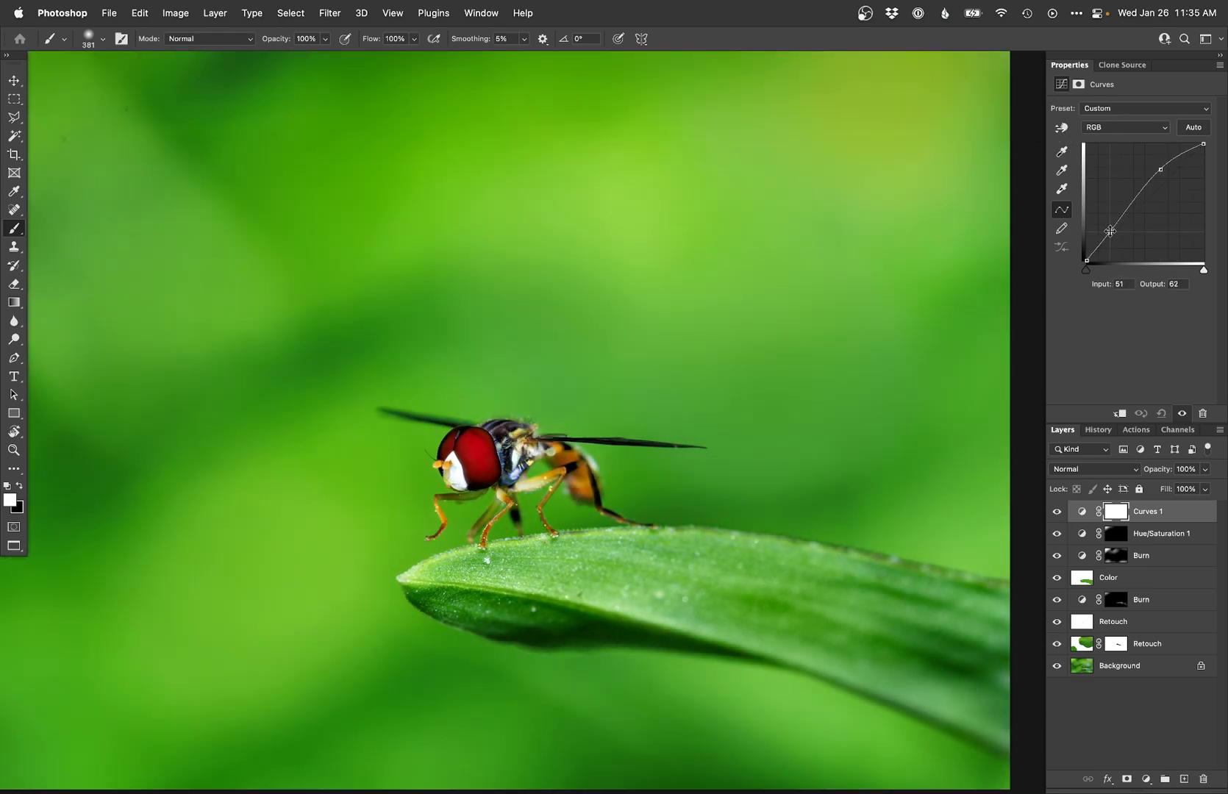
Invert the new Curves mask and paint white over the fly's red eye and body with a small soft brush.
{"action": "key", "text": "super+i"}
{"action": "mouse_move", "coordinate": [507, 450]}
{"action": "left_mouse_down", "text": "ctrl+alt"}
{"action": "mouse_move", "coordinate": [438, 450]}
{"action": "mouse_move", "coordinate": [477, 440]}
{"action": "mouse_move", "coordinate": [489, 460]}
{"action": "mouse_move", "coordinate": [533, 454]}
{"action": "mouse_move", "coordinate": [485, 539]}
{"action": "mouse_move", "coordinate": [457, 501]}
{"action": "left_mouse_up", "text": "ctrl+alt"}
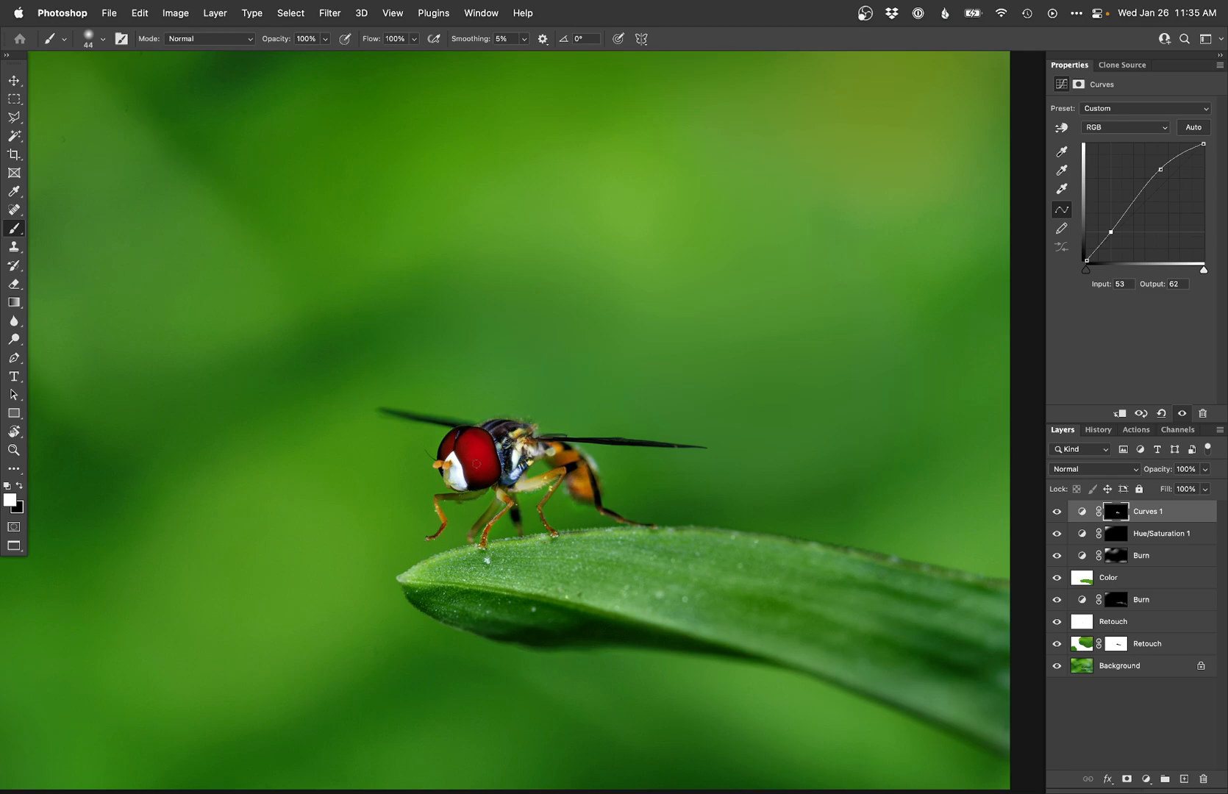
{"action": "key", "text": "super+minus"}
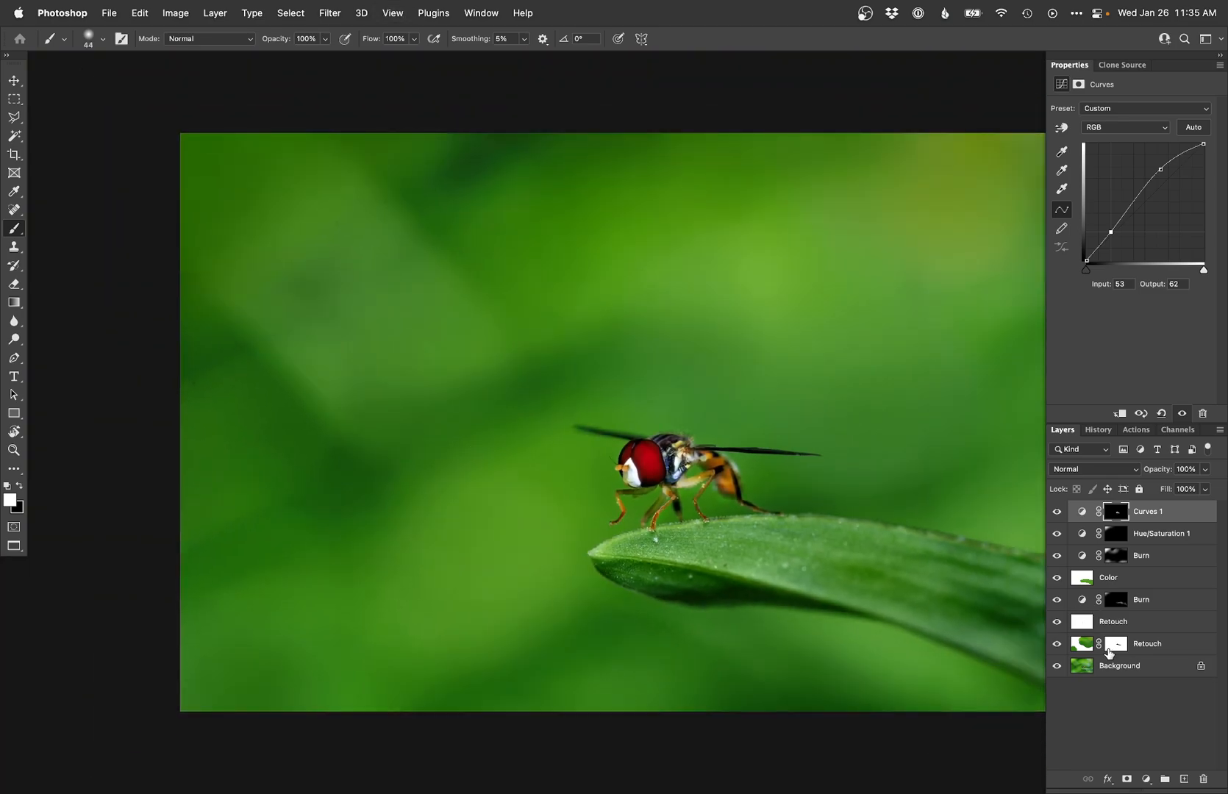
Heal the white speck on the leaf below the fly's front foot on the upper Retouch layer with a 12 px Spot Healing Brush.
{"action": "left_click", "coordinate": [1082, 624]}
{"action": "mouse_move", "coordinate": [644, 537]}
{"action": "left_mouse_down", "text": "super"}
{"action": "mouse_move", "coordinate": [677, 550]}
{"action": "mouse_move", "coordinate": [672, 570]}
{"action": "left_mouse_up", "text": "super"}
{"action": "key", "text": "j"}
{"action": "key", "text": "super+0"}
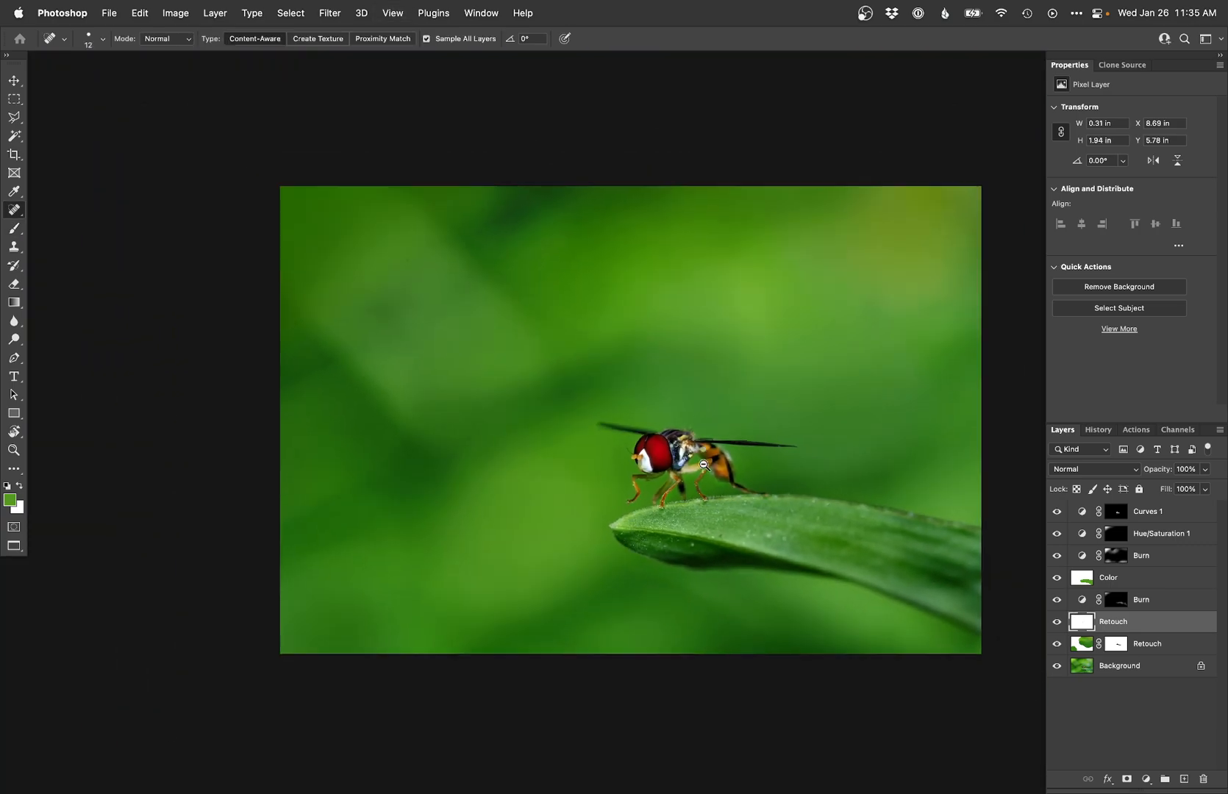
{"action": "left_click_drag", "start_coordinate": [606, 462], "coordinate": [608, 496]}
{"action": "left_click", "coordinate": [675, 503], "text": "super"}
{"action": "left_click_drag", "start_coordinate": [685, 521], "coordinate": [706, 539]}
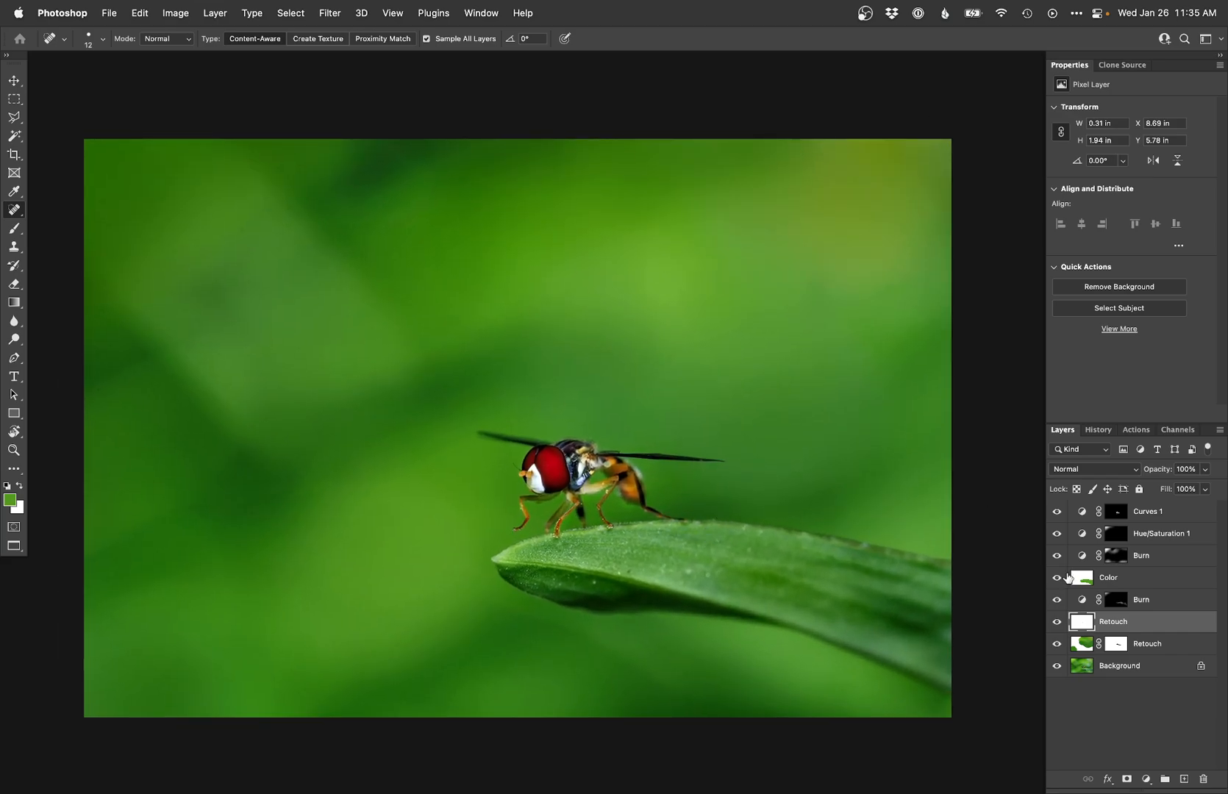
Compare the edit with the original by toggling the visibility of every layer except Background.
{"action": "left_click", "coordinate": [1056, 666], "text": "alt"}
{"action": "left_click", "coordinate": [1057, 666], "text": "alt"}
{"action": "left_click", "coordinate": [1057, 666], "text": "alt"}
{"action": "left_click", "coordinate": [1056, 666], "text": "alt"}
Save and close the retouched document and return to Lightroom Classic's Library grid.
{"action": "key", "text": "super+w"}
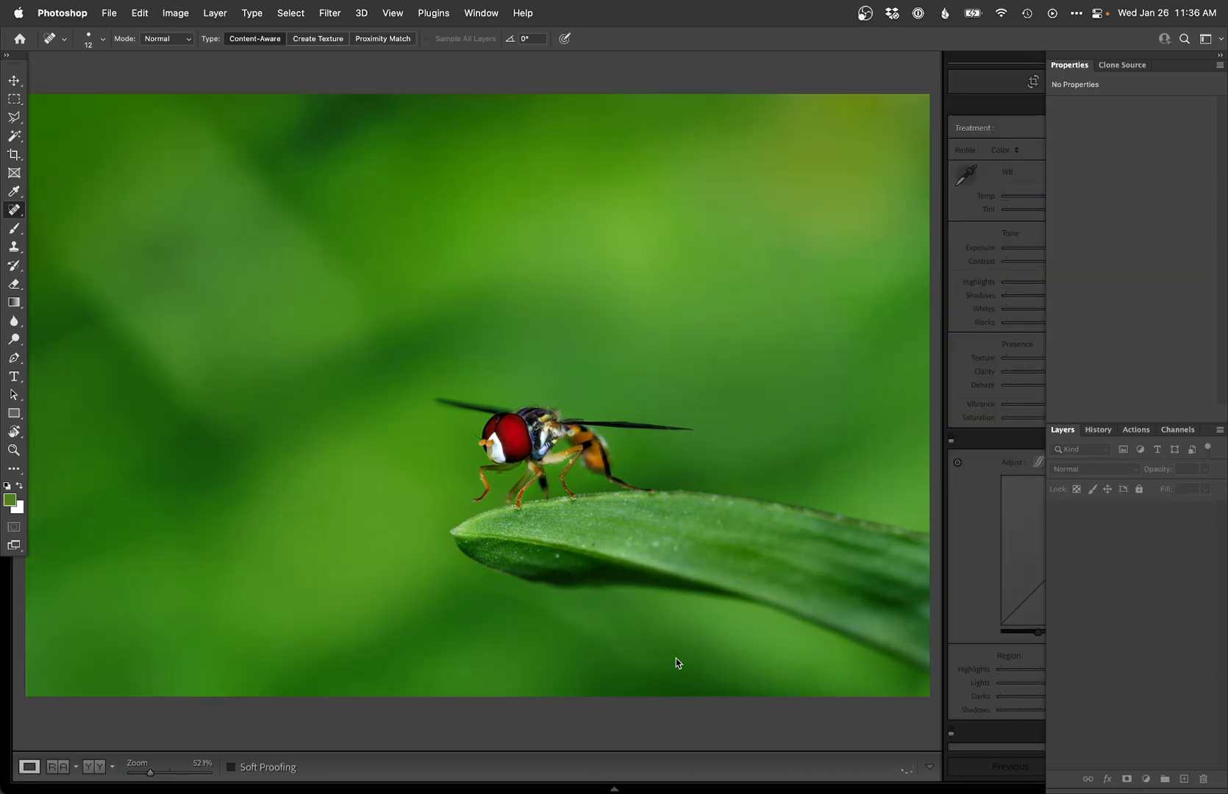
{"action": "left_click", "coordinate": [653, 722]}
{"action": "key", "text": "g"}
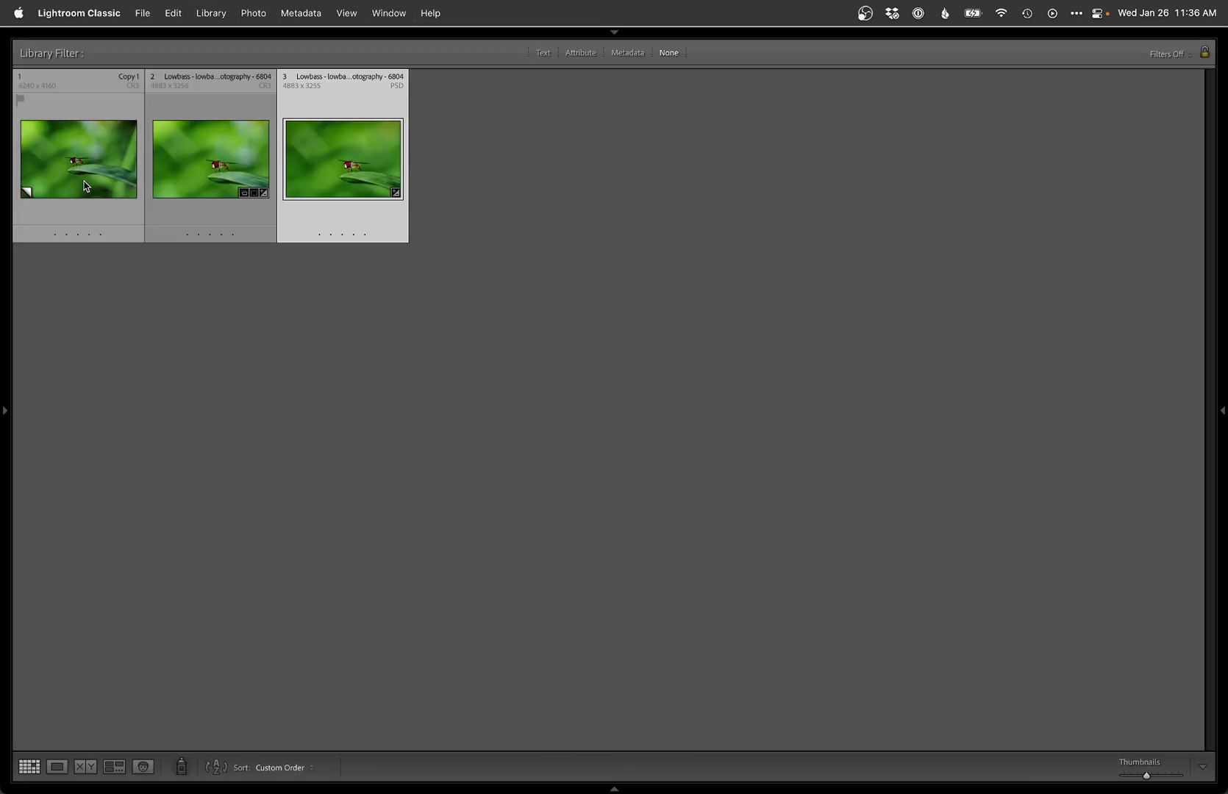
Compare the unedited virtual copy with the finished PSD side by side in Survey view and alternately in Loupe view.
{"action": "key", "text": "n"}
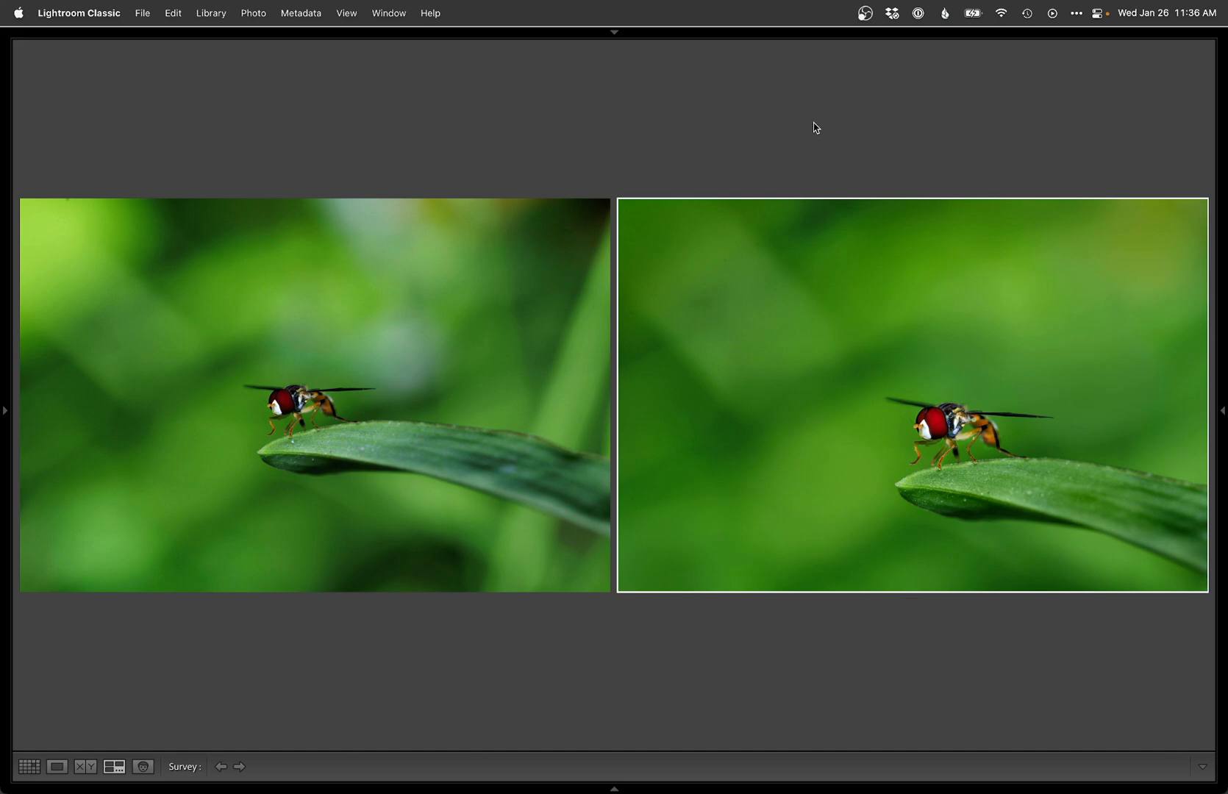
{"action": "key", "text": "Left"}
{"action": "key", "text": "e"}
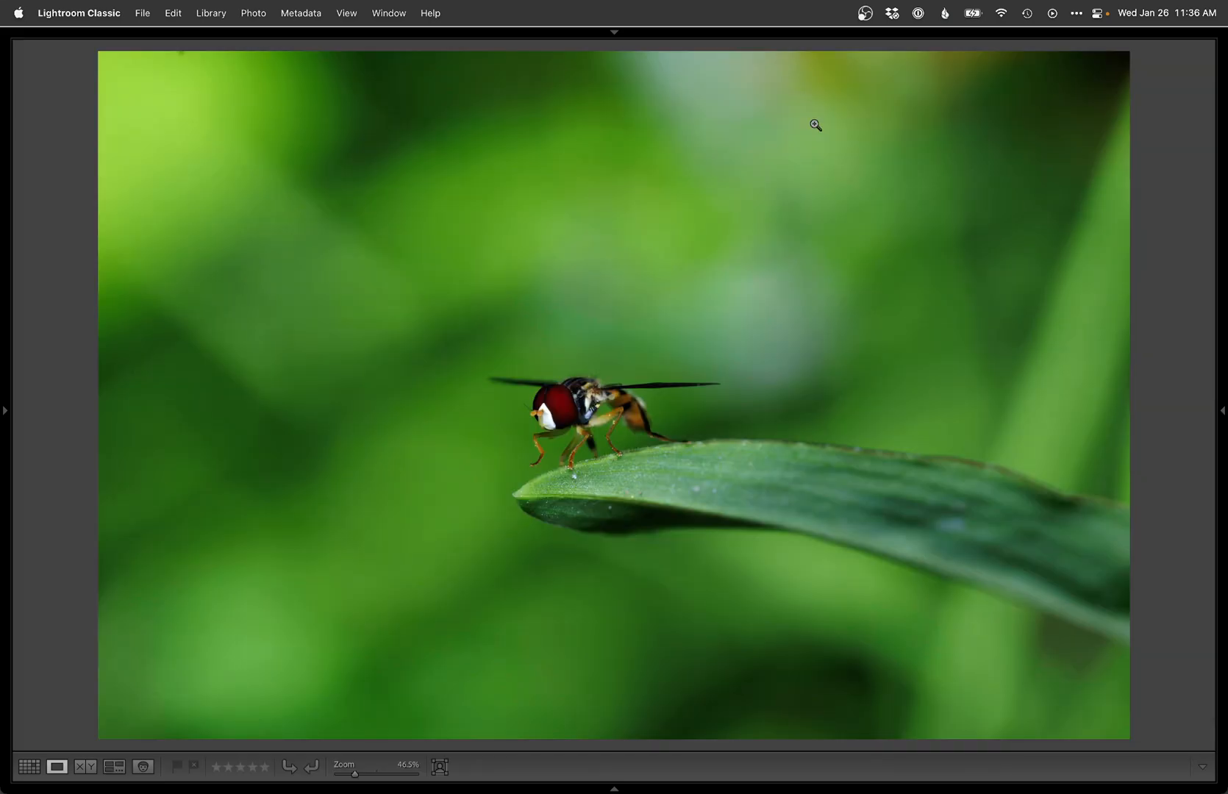
{"action": "key", "text": "Right"}
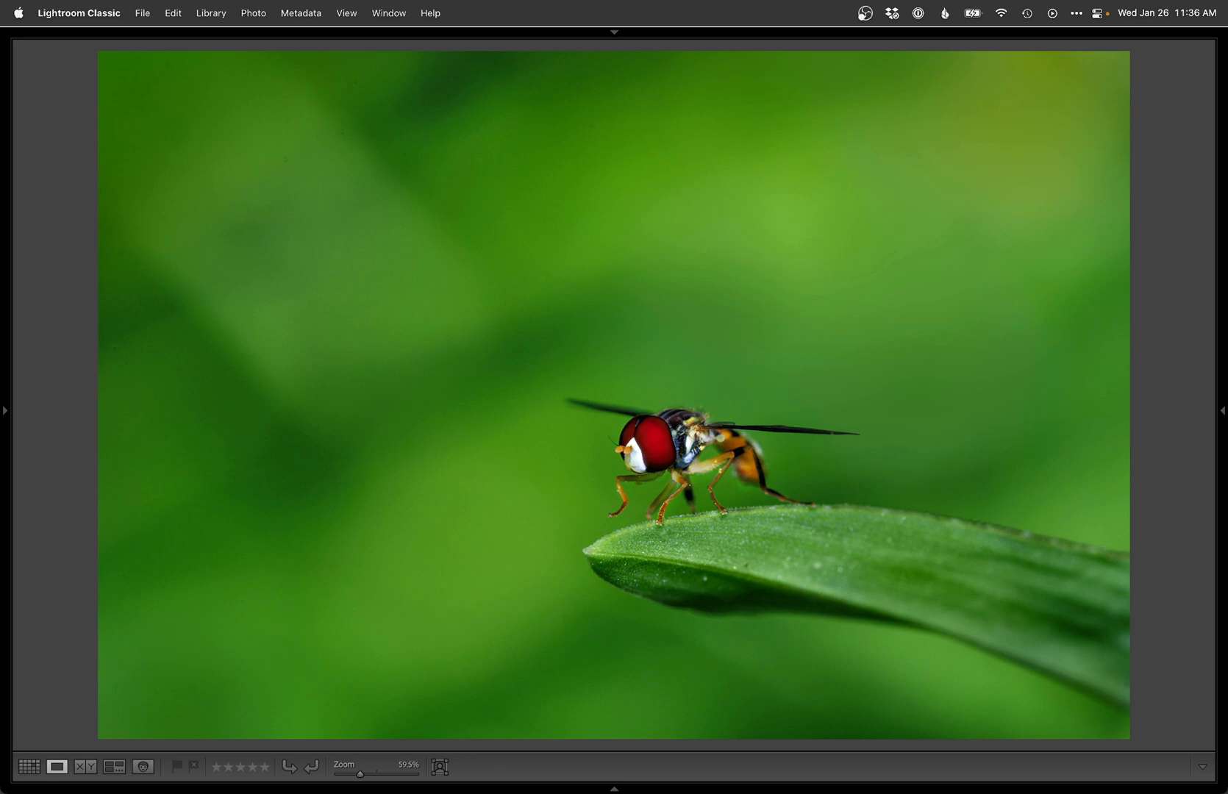
{"action": "key", "text": "Left"}
{"action": "key", "text": "Right"}
Switch to Safari and look through the photographer's Instagram profile, the Realtime Edits page and the Online Workshops page.
{"action": "key", "text": "super+Tab"}
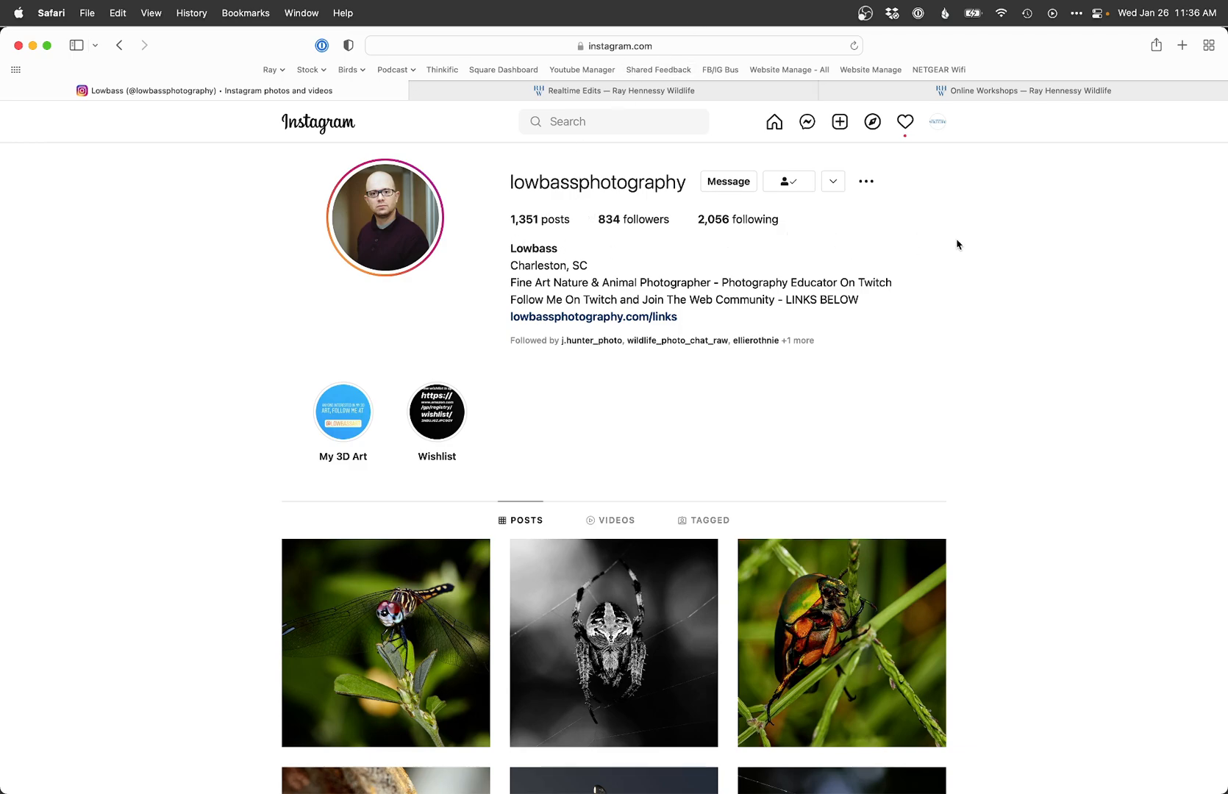
{"action": "key", "text": "ctrl+Tab"}
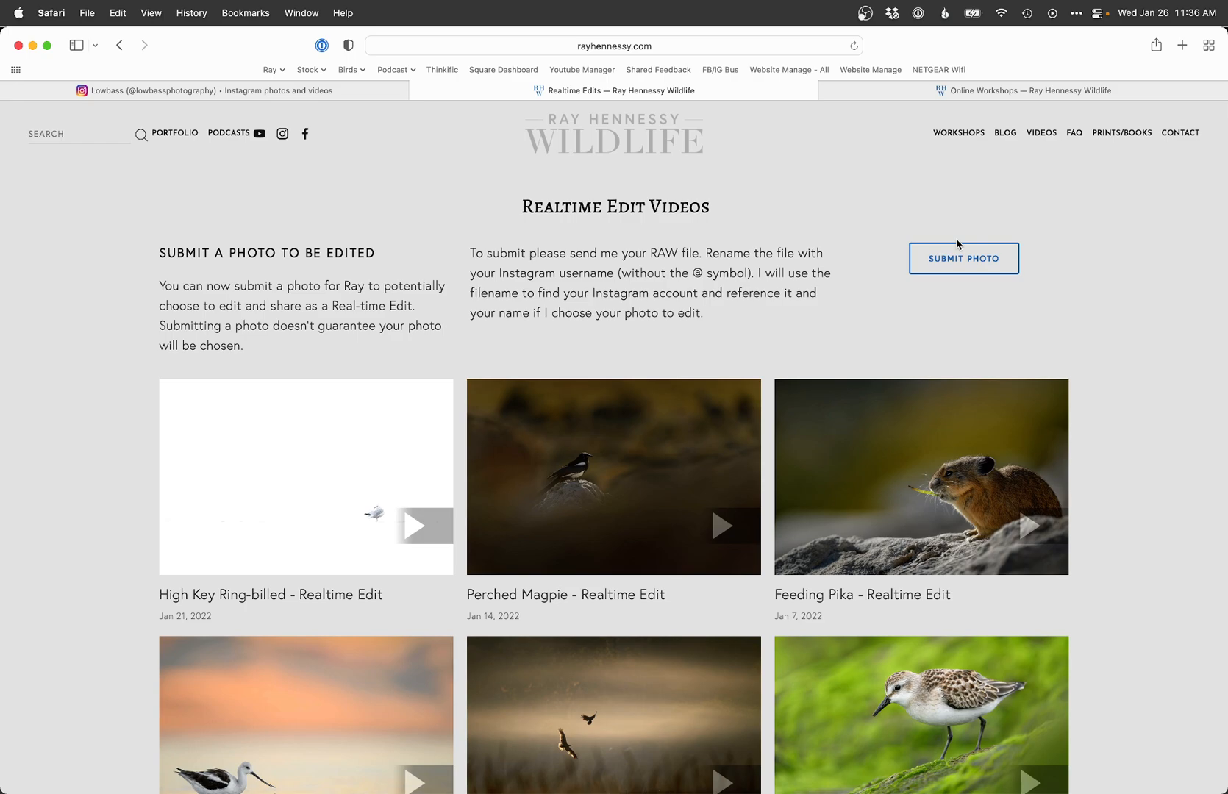
{"action": "mouse_move", "coordinate": [1038, 144]}
{"action": "key", "text": "ctrl+Tab"}
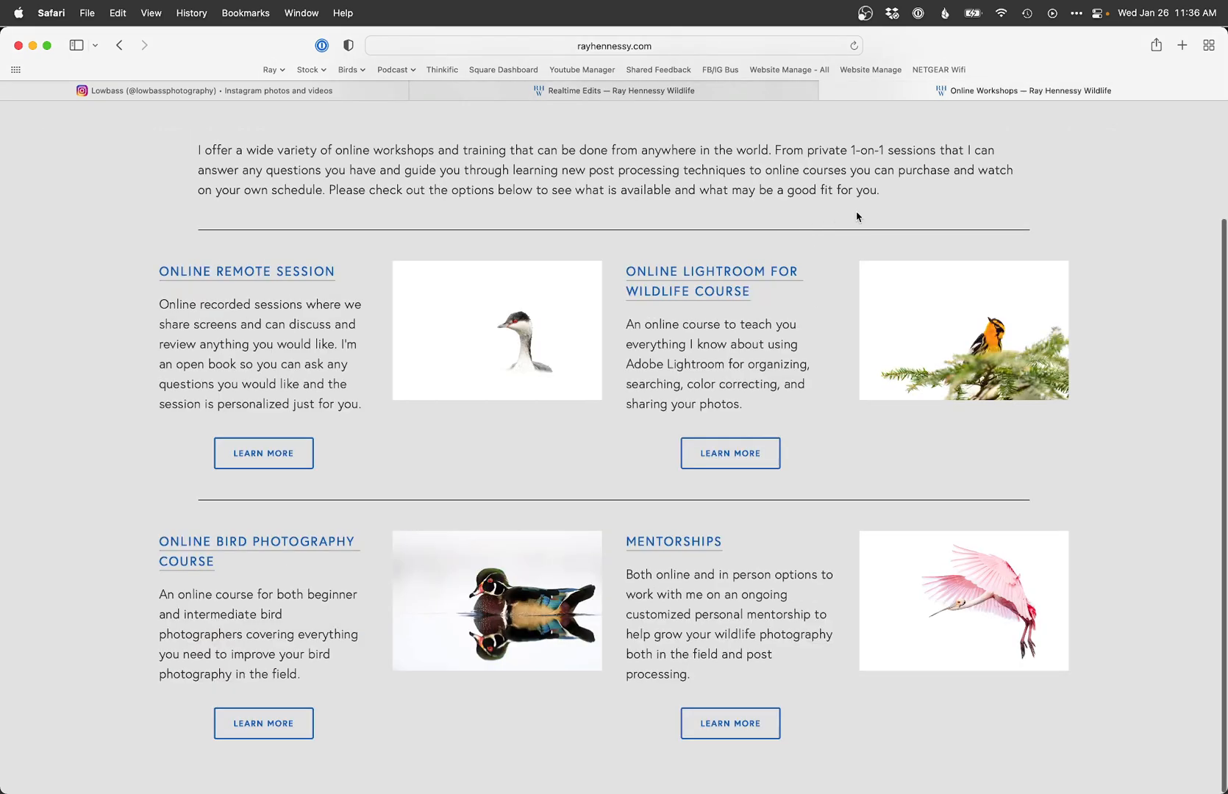
{"action": "scroll", "coordinate": [1023, 214], "scroll_direction": "up", "scroll_amount": 3}
{"action": "scroll", "coordinate": [1023, 214], "scroll_direction": "down", "scroll_amount": 1}
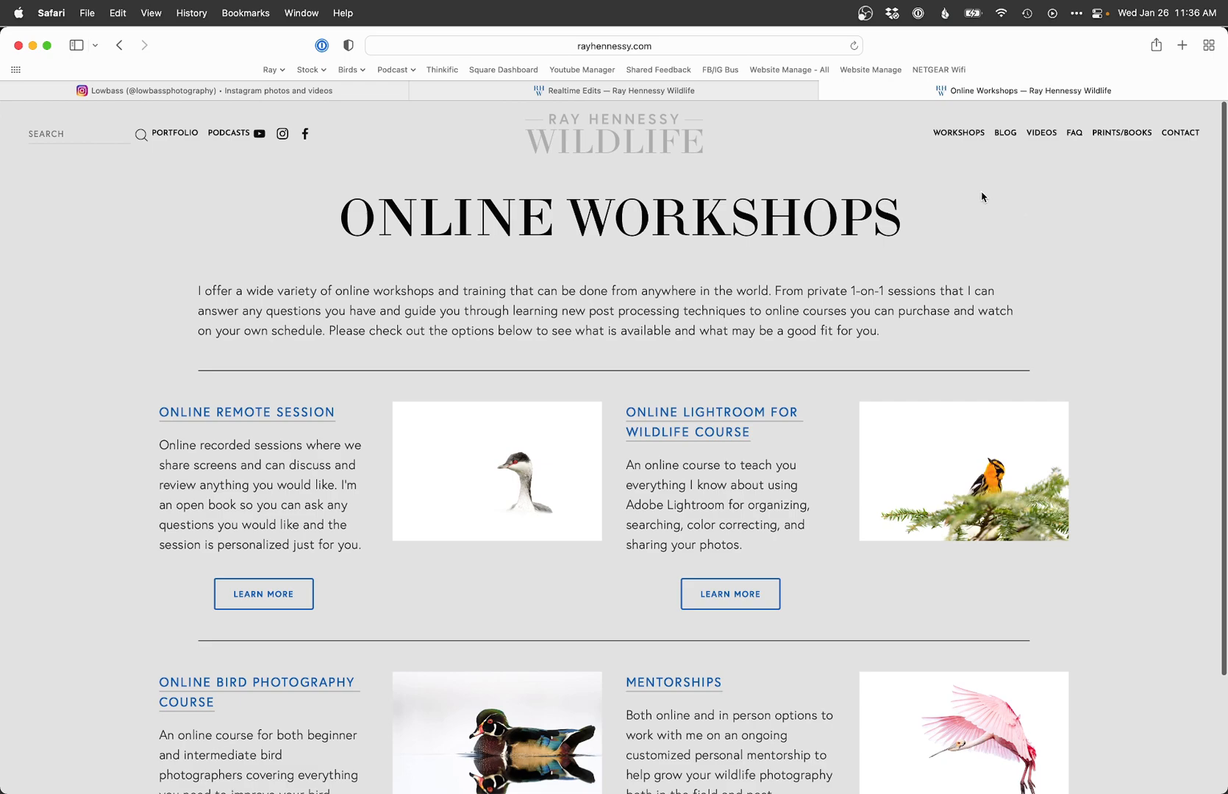
{"action": "mouse_move", "coordinate": [960, 141]}
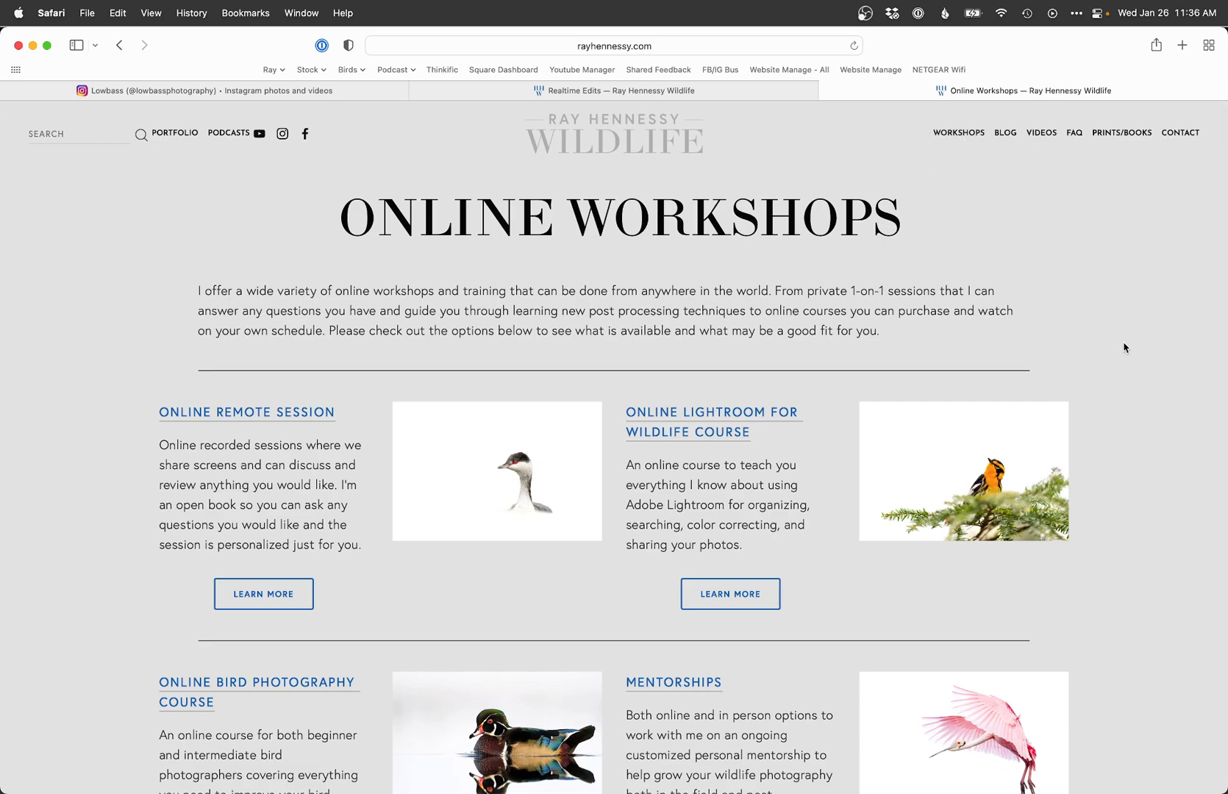
{"action": "scroll", "coordinate": [1120, 397], "scroll_direction": "down", "scroll_amount": 3}
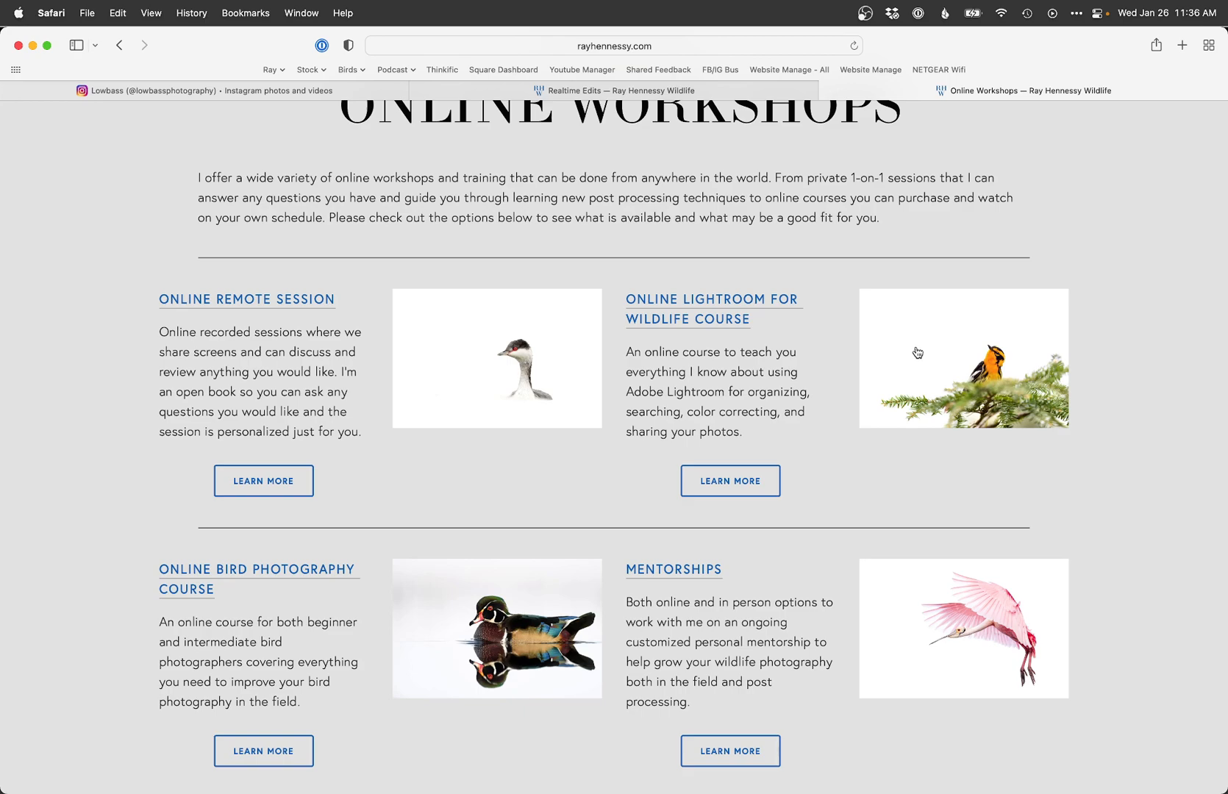
{"action": "scroll", "coordinate": [917, 352], "scroll_direction": "up", "scroll_amount": 3}
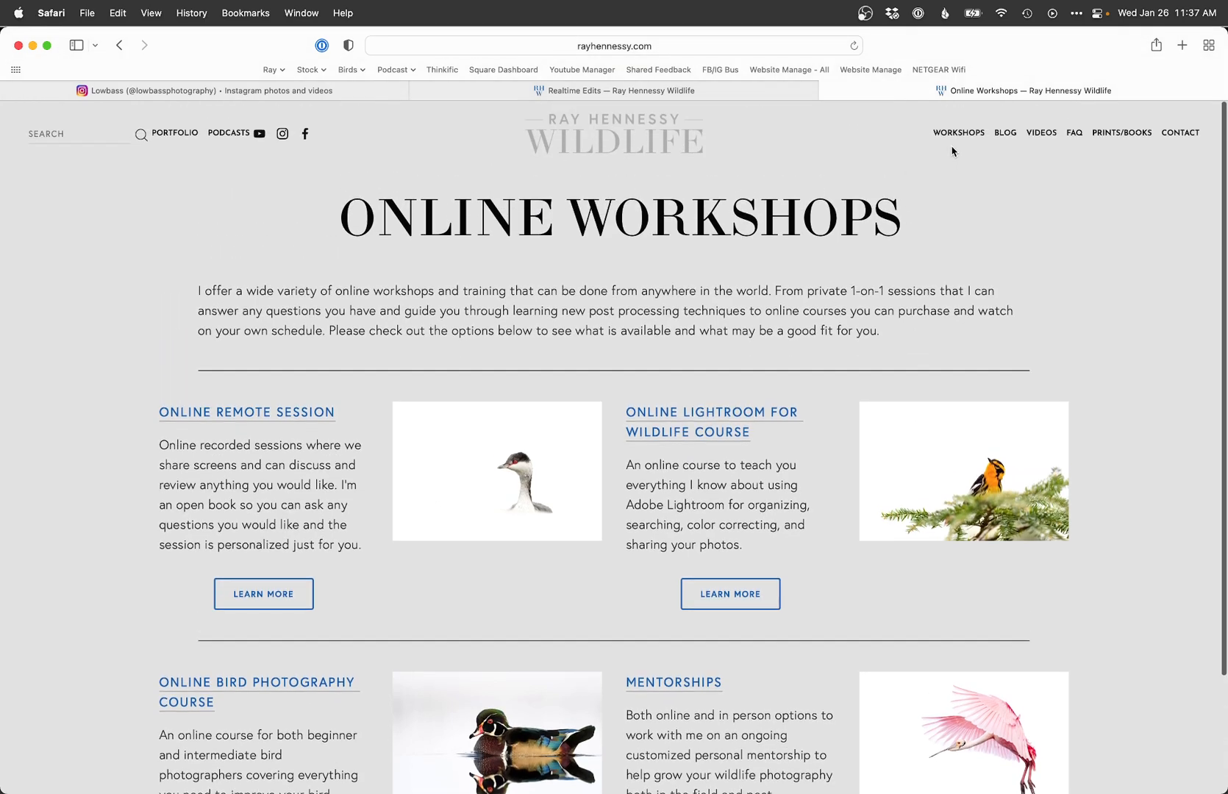